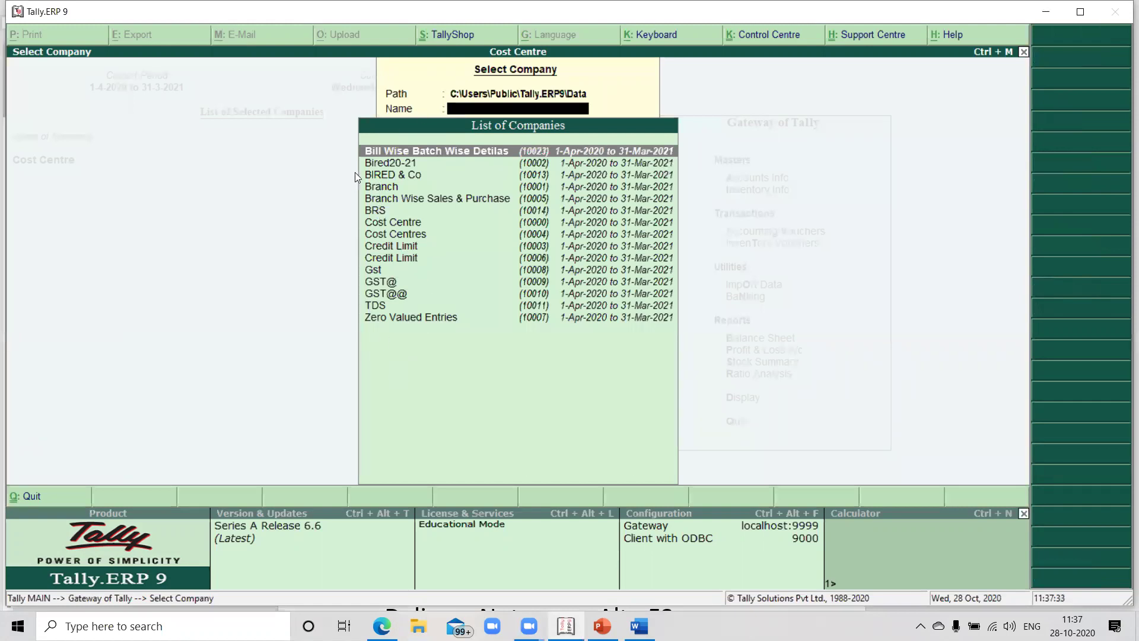
Close the company list and open Change Period for Cost Centre, showing 1-4-2020 to 31-3-2021
{"action": "key", "text": "Escape"}
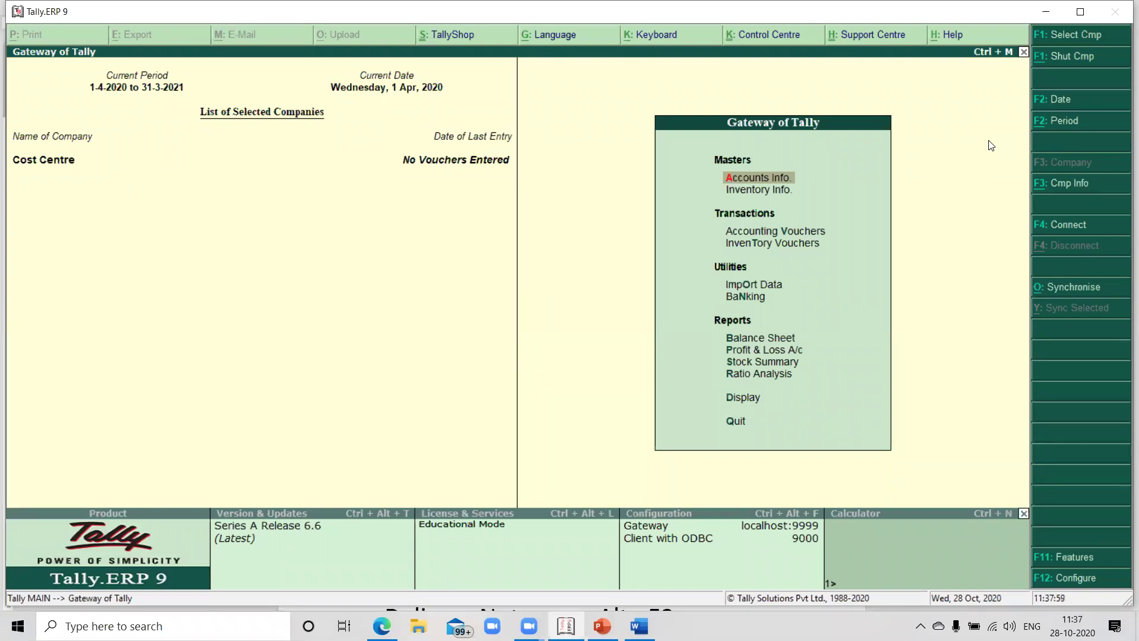
{"action": "key", "text": "alt+F2"}
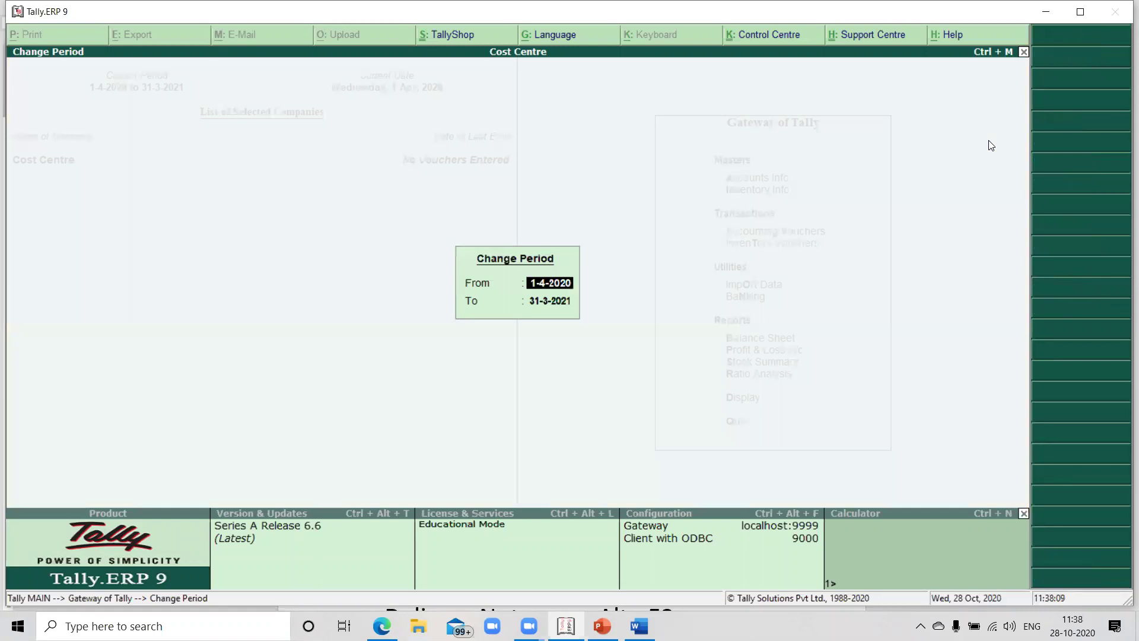
Close Change Period unchanged, keeping 1-4-2020 to 31-3-2021, and return to Gateway of Tally
{"action": "key", "text": "Return"}
{"action": "key", "text": "Return"}
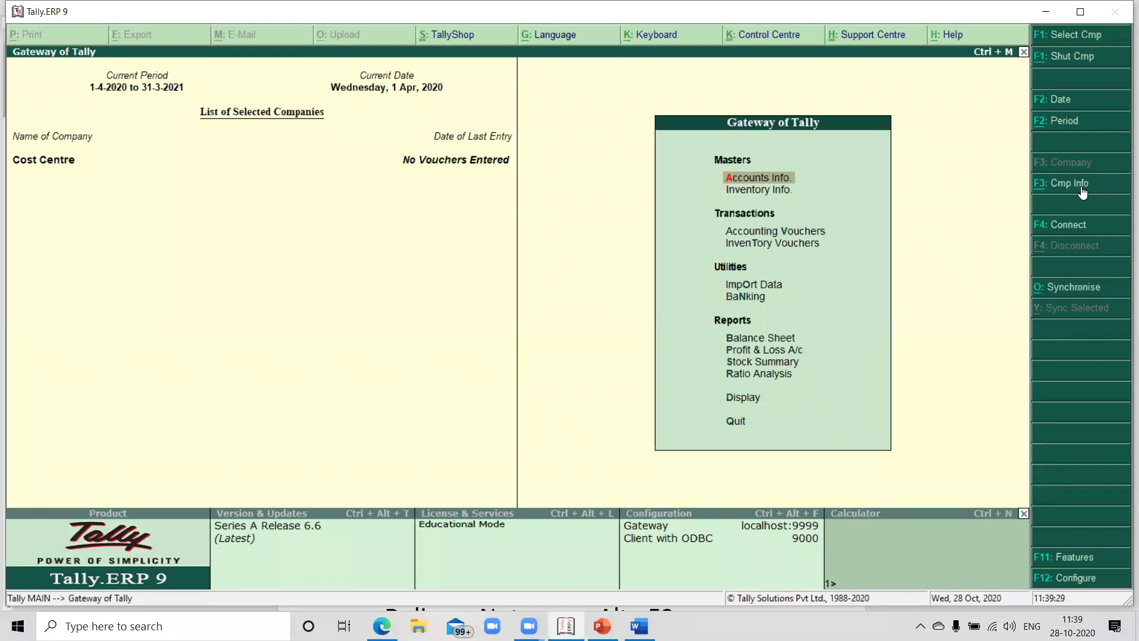
Choose Create Company from the company info menu to bring up the Company Creation form
{"action": "left_click", "coordinate": [1070, 183]}
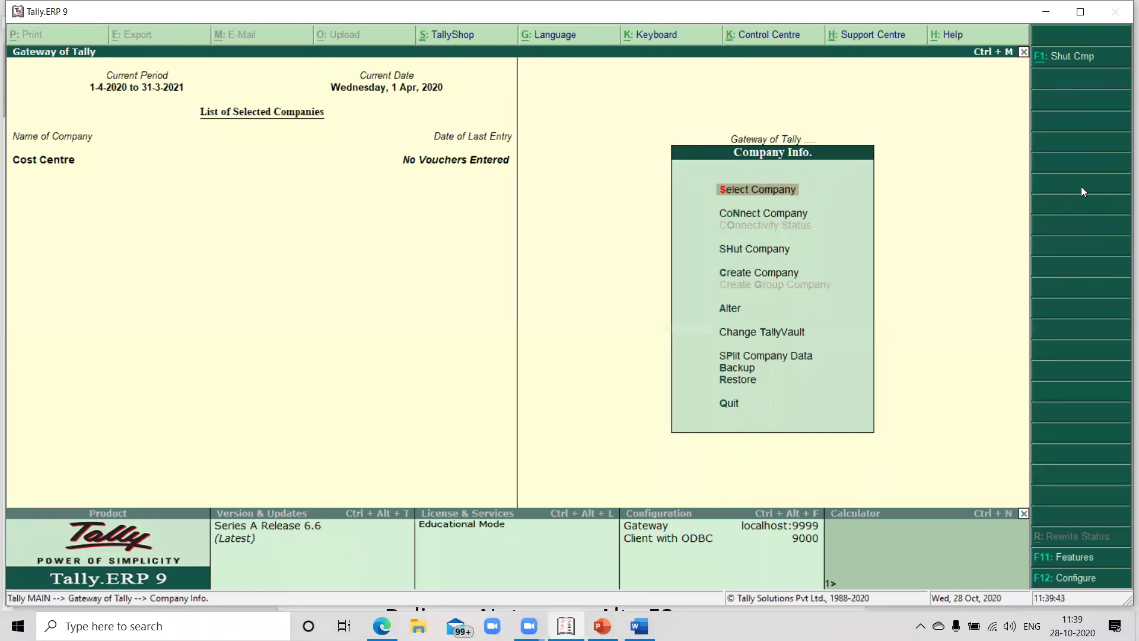
{"action": "key", "text": "Down"}
{"action": "key", "text": "Down"}
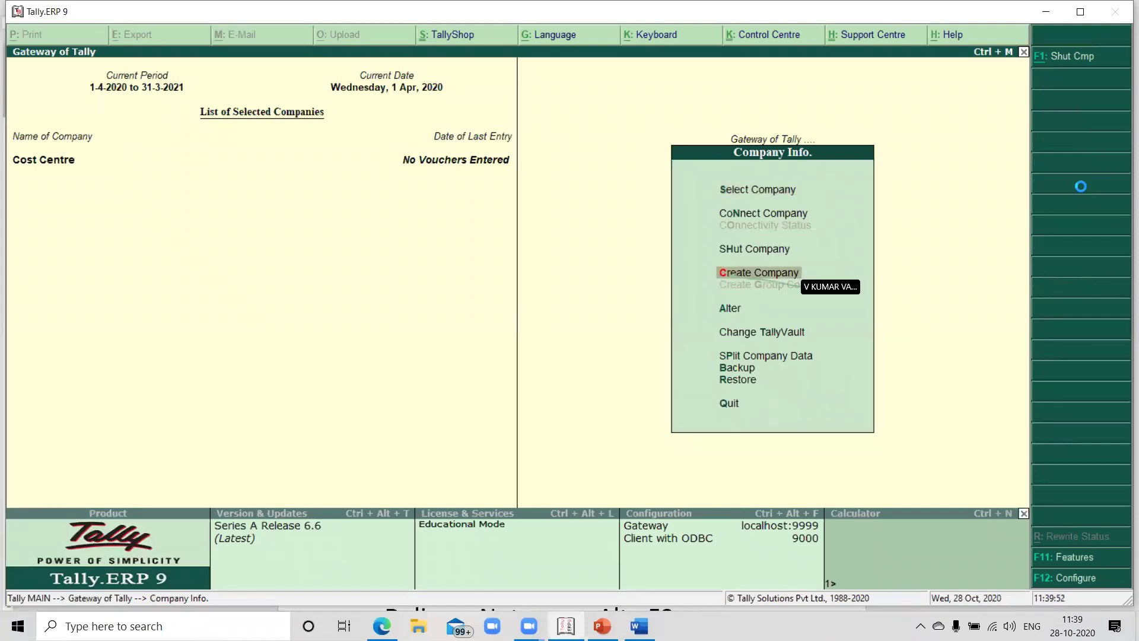
{"action": "key", "text": "Return"}
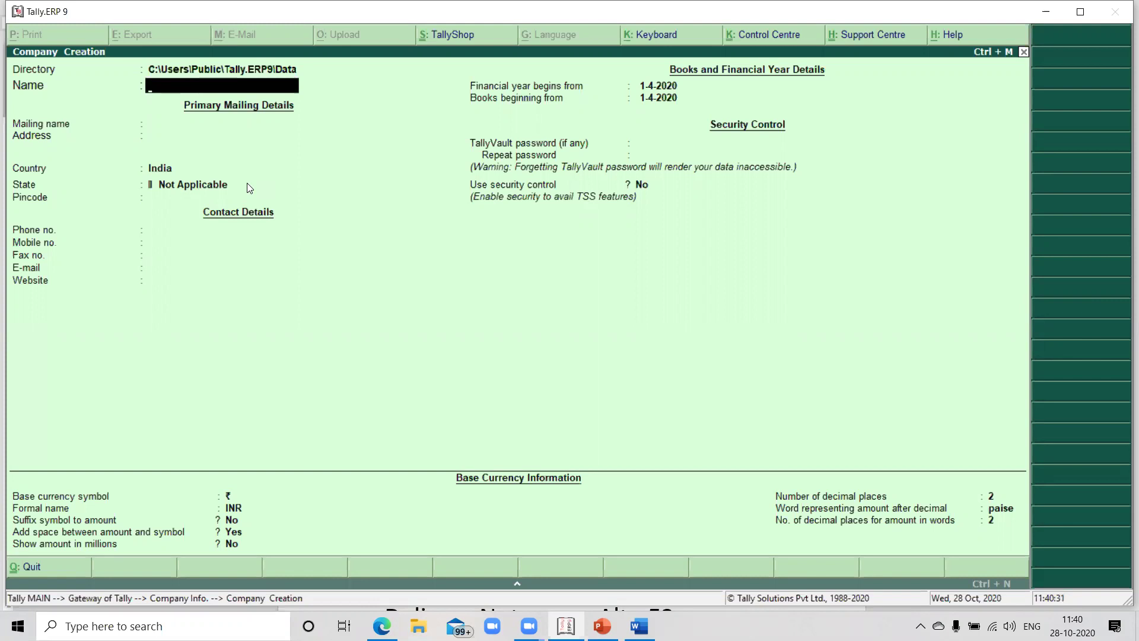
Minimize Tally and browse File Explorer to C:\Users\Public\Tally.ERP9\Data
{"action": "left_click", "coordinate": [1046, 11]}
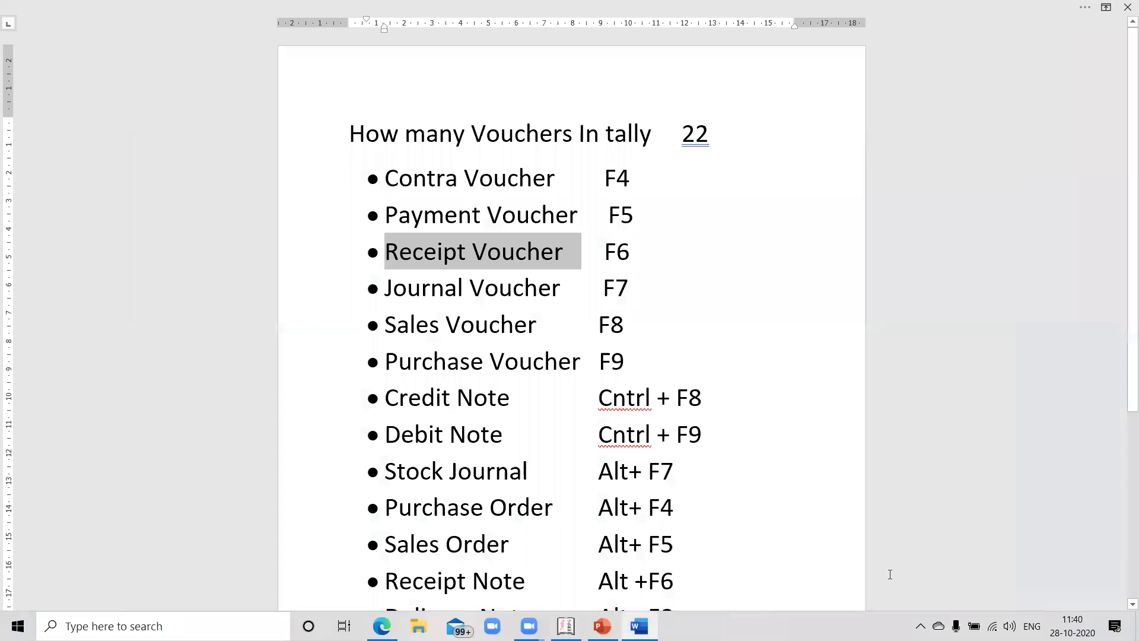
{"action": "left_click", "coordinate": [418, 626]}
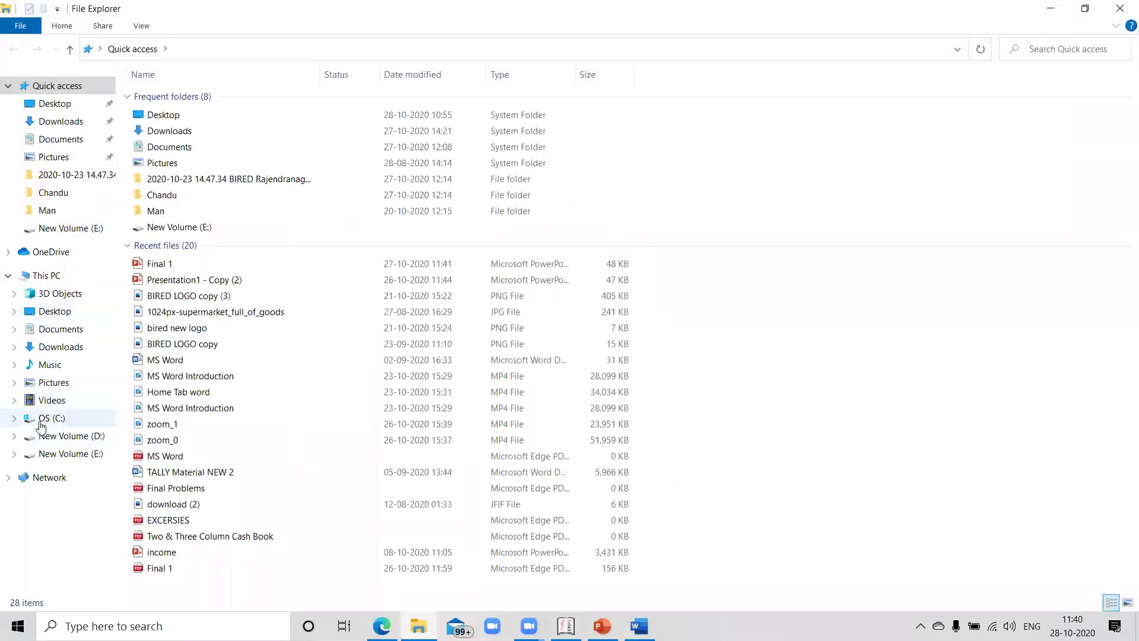
{"action": "left_click", "coordinate": [40, 425]}
{"action": "double_click", "coordinate": [195, 226]}
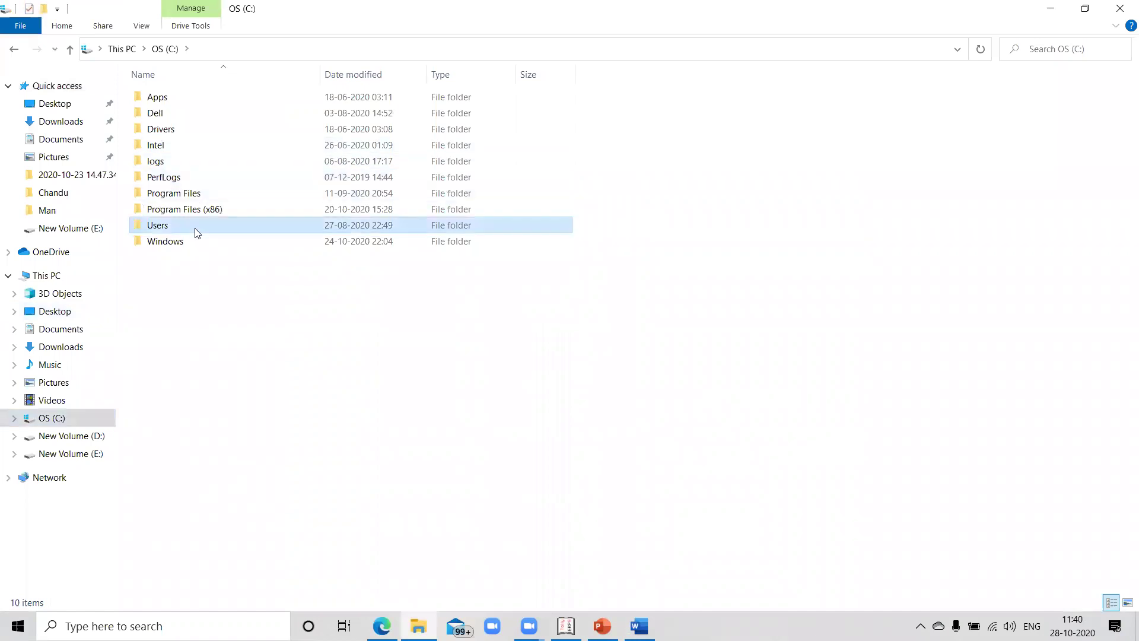
{"action": "double_click", "coordinate": [175, 116]}
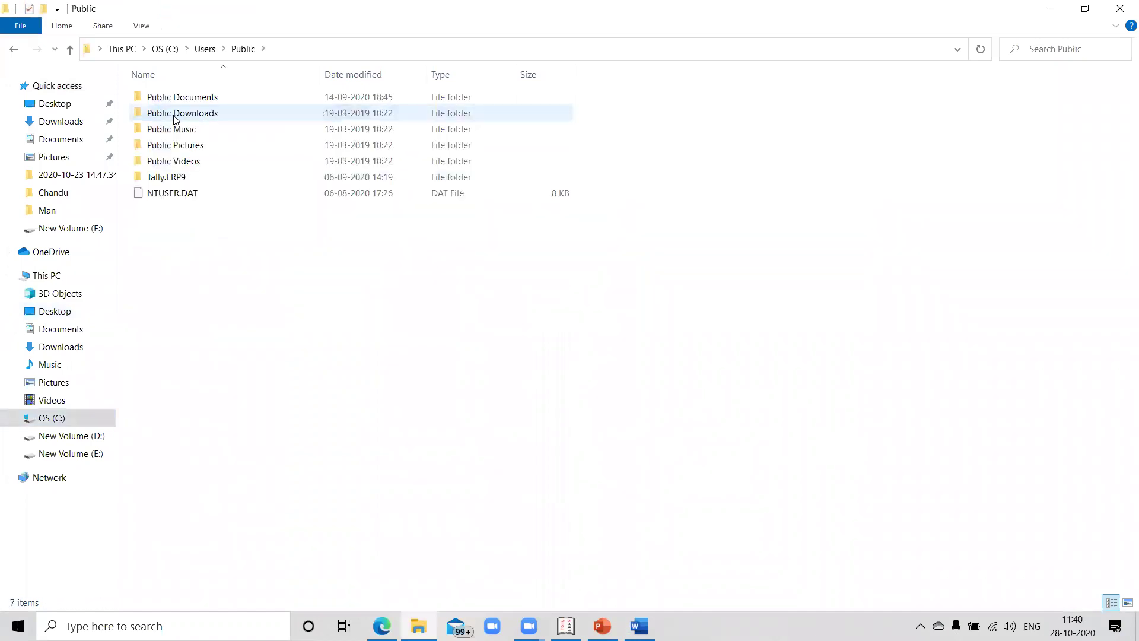
{"action": "double_click", "coordinate": [195, 177]}
{"action": "double_click", "coordinate": [173, 98]}
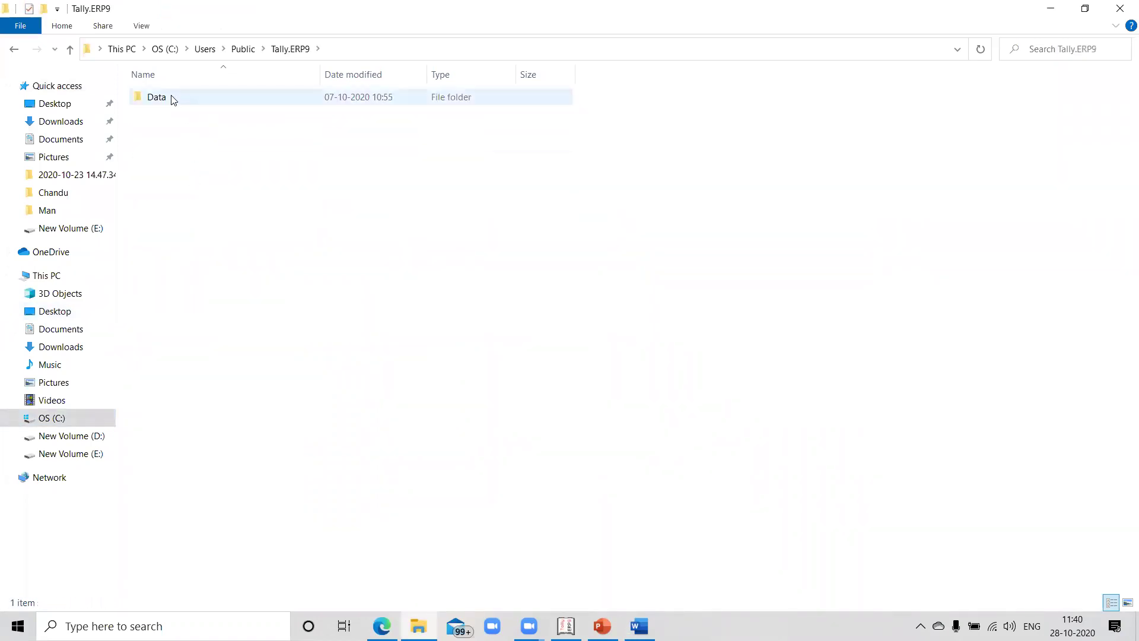
Inspect the company data folders, open folder 10009, then return to the Data folder
{"action": "left_click", "coordinate": [172, 306]}
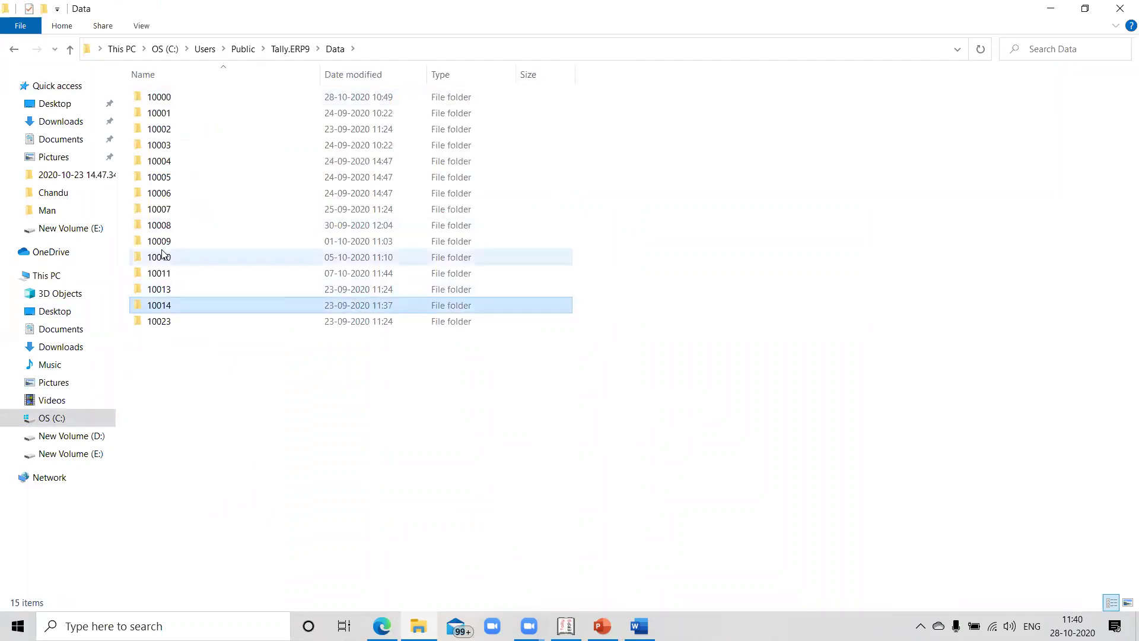
{"action": "left_click", "coordinate": [163, 257]}
{"action": "left_click", "coordinate": [153, 177]}
{"action": "left_click", "coordinate": [160, 240]}
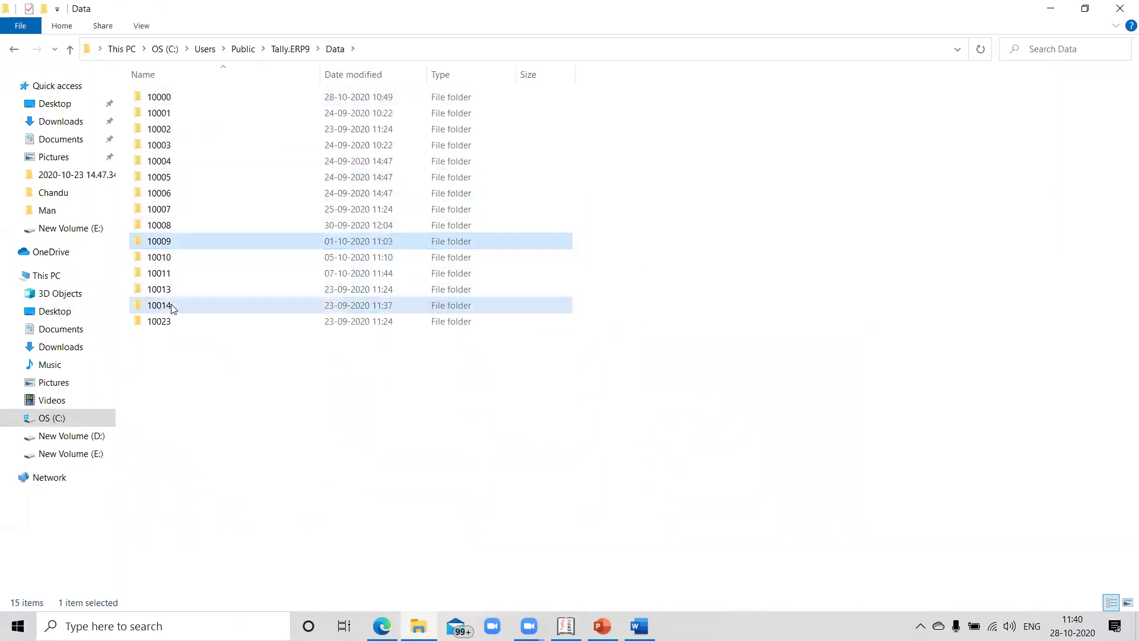
{"action": "left_click", "coordinate": [170, 304]}
{"action": "left_click", "coordinate": [159, 293]}
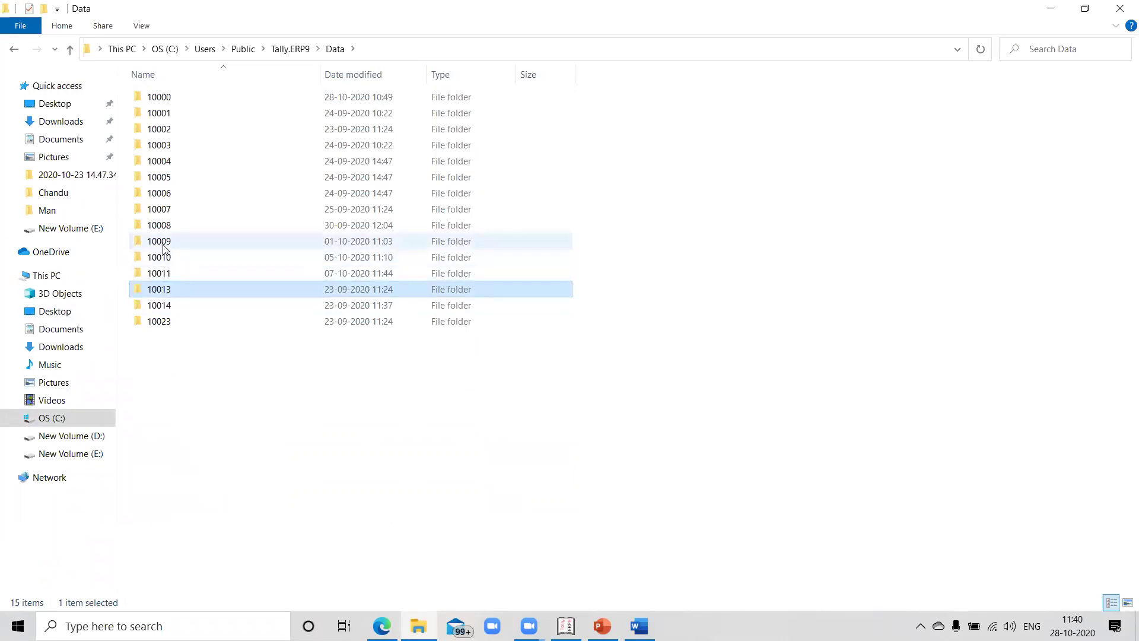
{"action": "left_click", "coordinate": [163, 245]}
{"action": "double_click", "coordinate": [164, 246]}
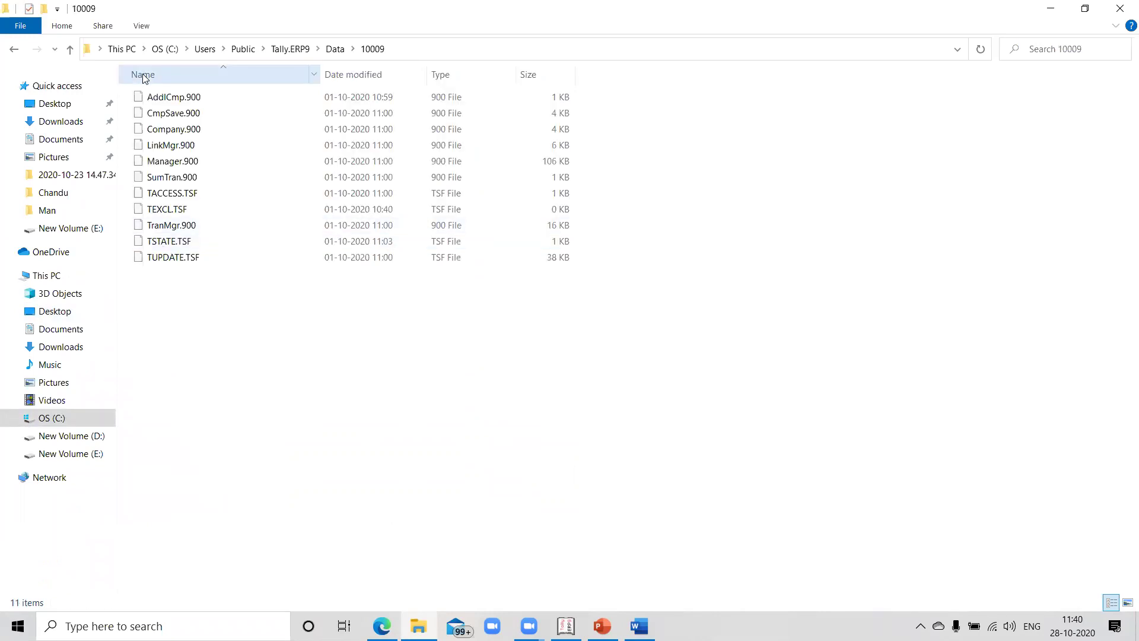
{"action": "left_click", "coordinate": [69, 52]}
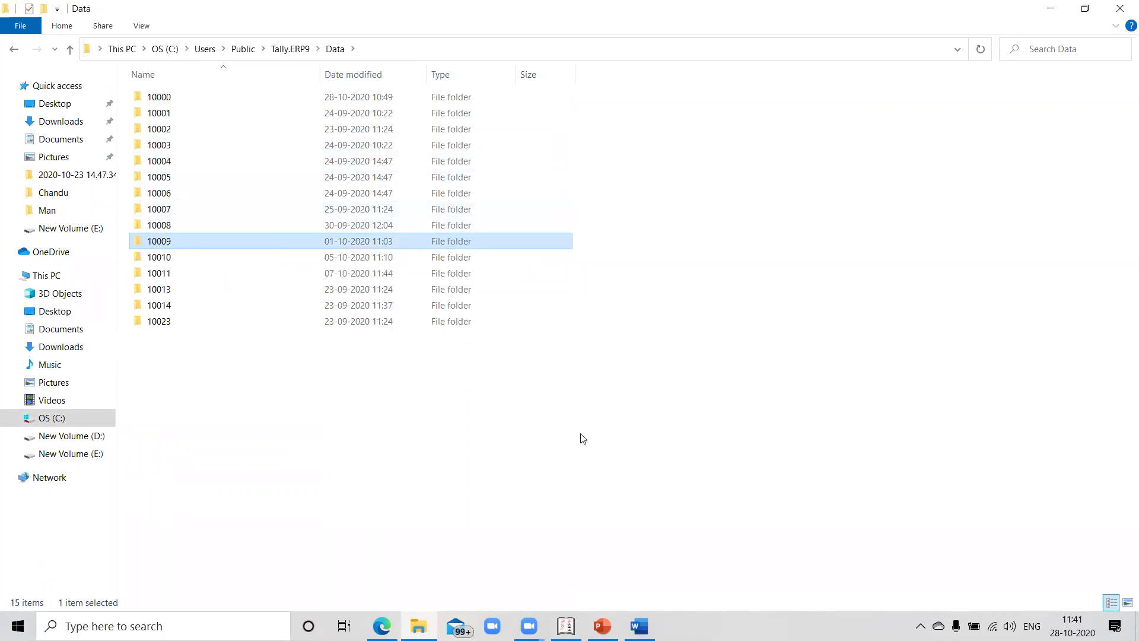
Restore the Tally window with the Company Creation form from the taskbar
{"action": "key", "text": "alt+Tab"}
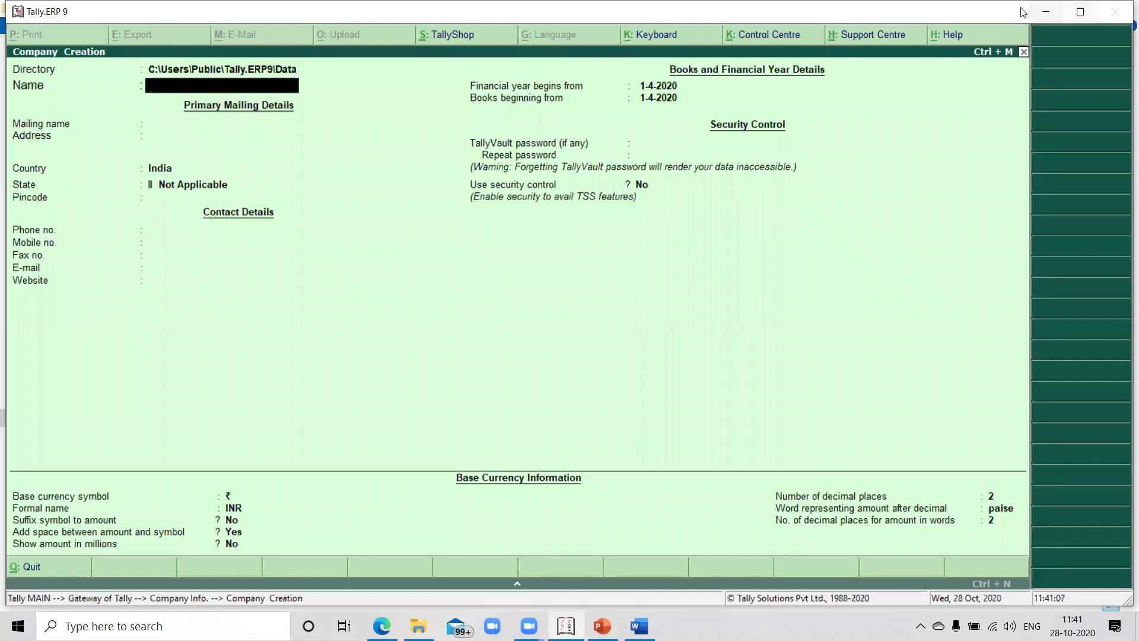
{"action": "left_click", "coordinate": [1046, 12]}
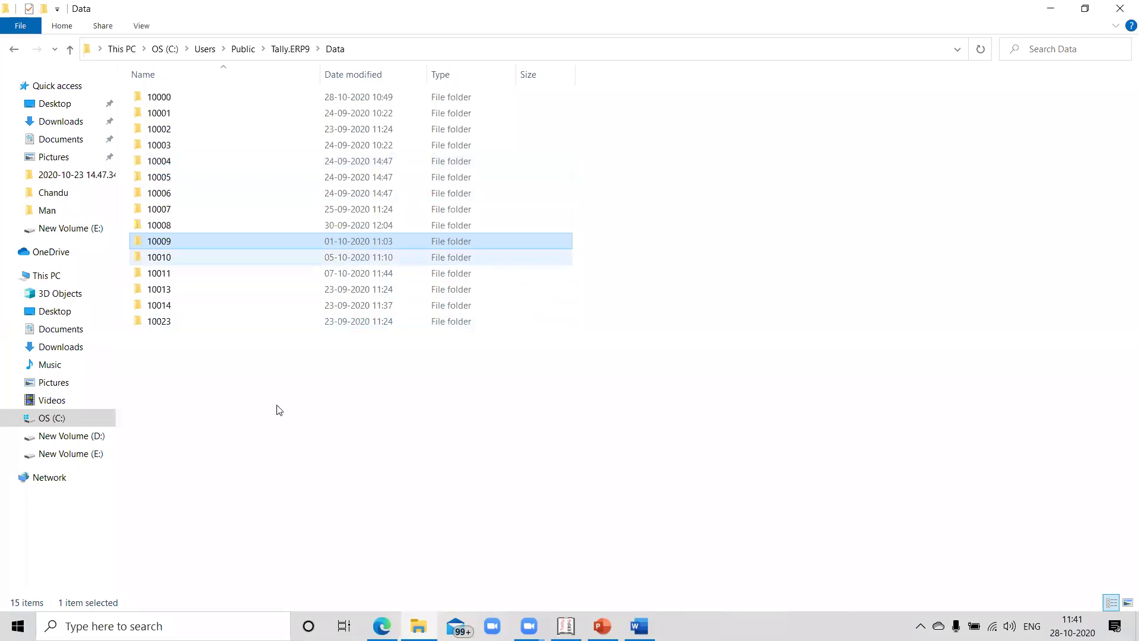
{"action": "left_click", "coordinate": [566, 626]}
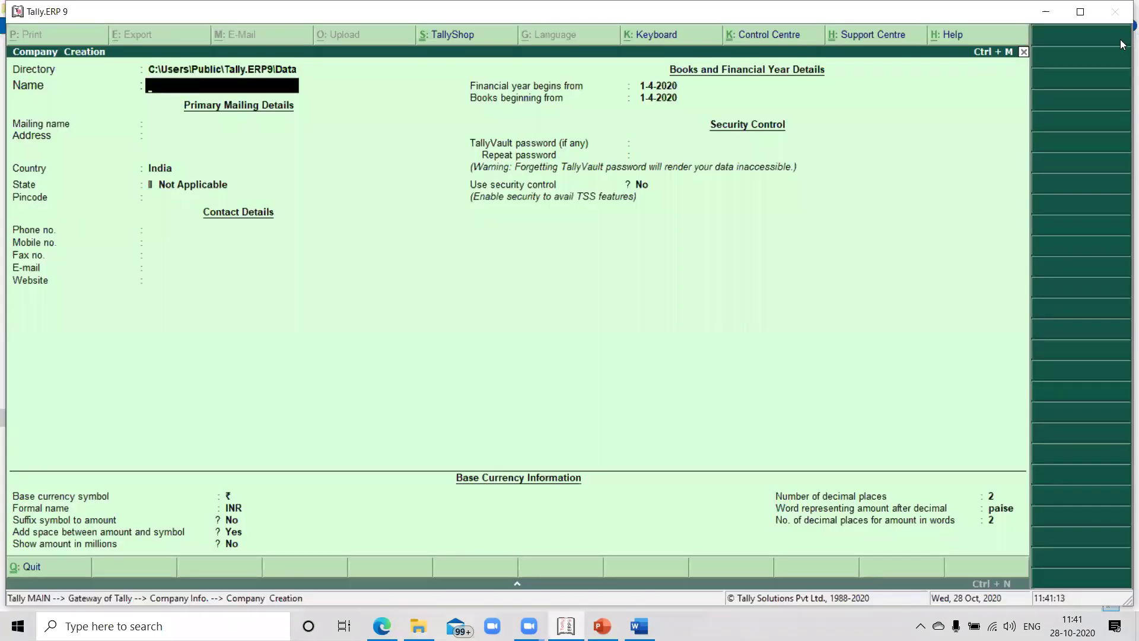
{"action": "left_click", "coordinate": [1047, 11]}
{"action": "mouse_move", "coordinate": [173, 243]}
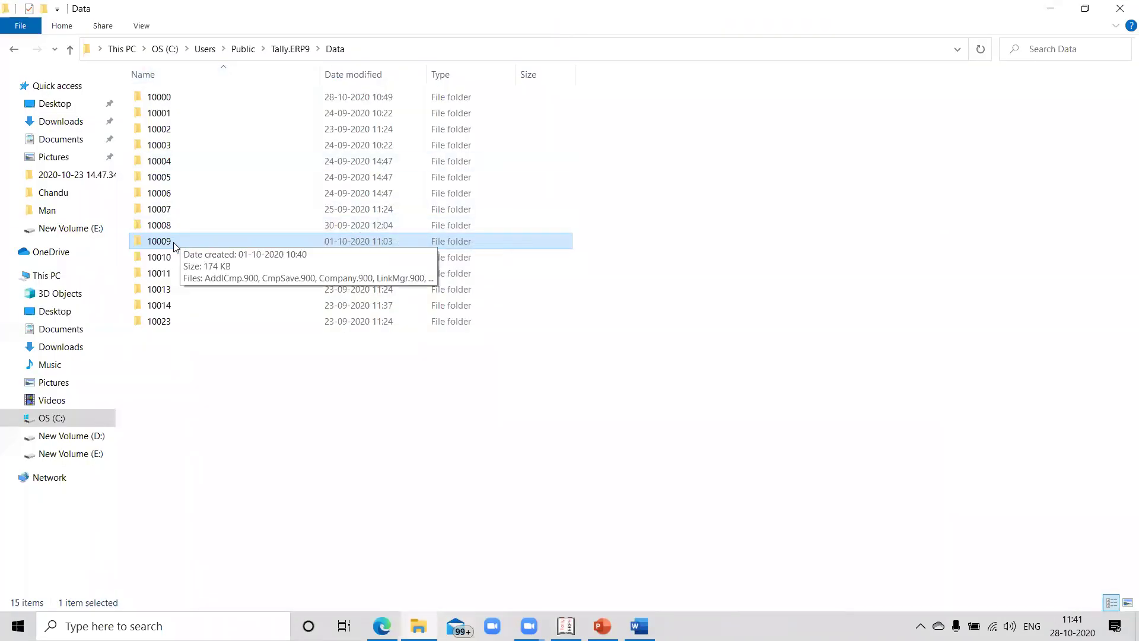
{"action": "left_click", "coordinate": [566, 624]}
{"action": "key", "text": "Escape"}
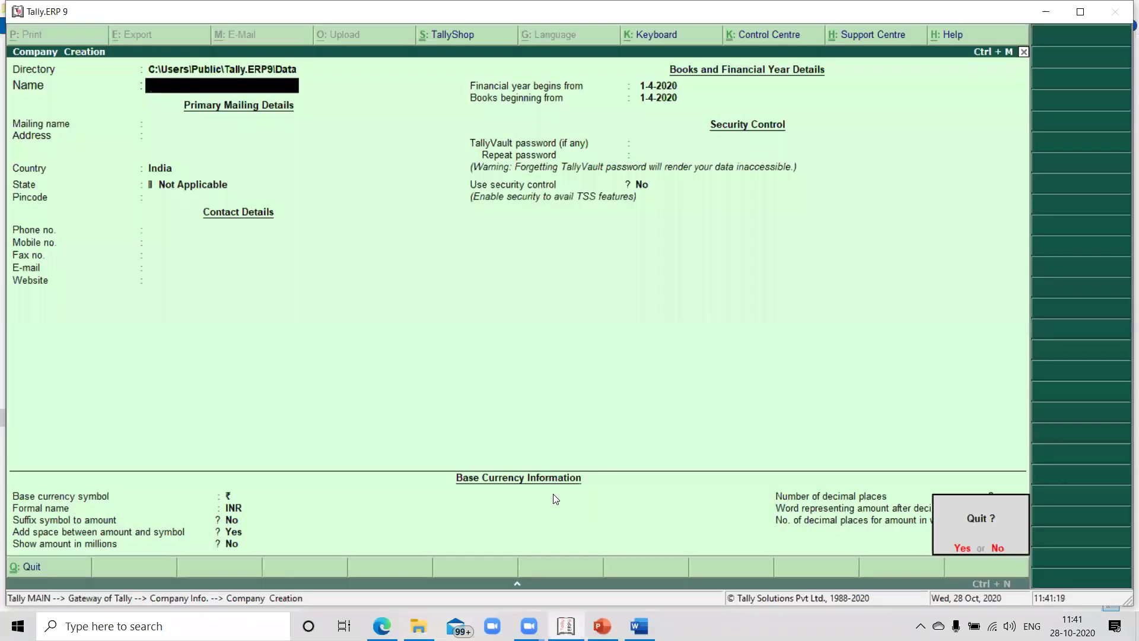
{"action": "key", "text": "y"}
{"action": "key", "text": "Up"}
{"action": "key", "text": "Up"}
{"action": "key", "text": "Up"}
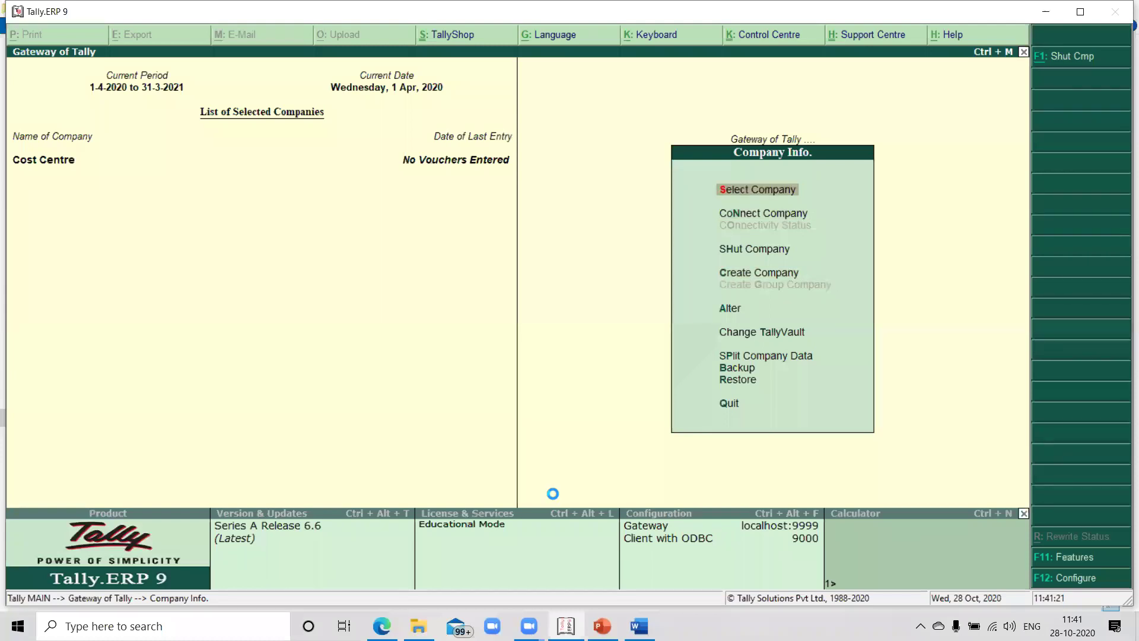
{"action": "key", "text": "Return"}
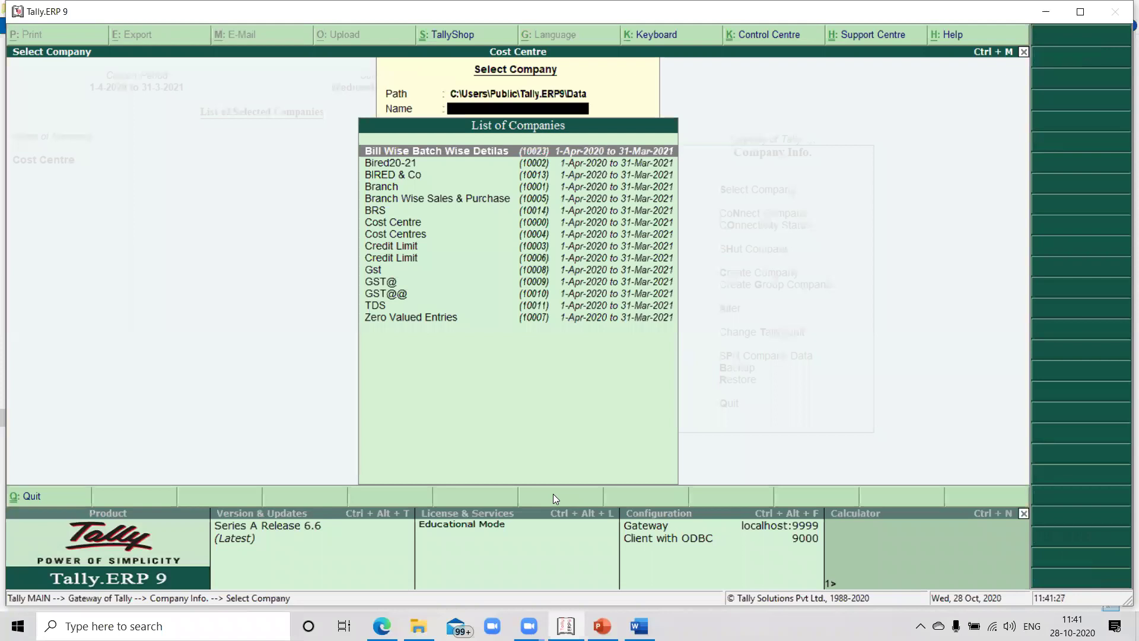
{"action": "key", "text": "Down"}
{"action": "key", "text": "Down"}
{"action": "key", "text": "Down"}
{"action": "key", "text": "Down"}
{"action": "key", "text": "Down"}
{"action": "key", "text": "Down"}
{"action": "key", "text": "Down"}
{"action": "key", "text": "Down"}
{"action": "key", "text": "Down"}
{"action": "key", "text": "Down"}
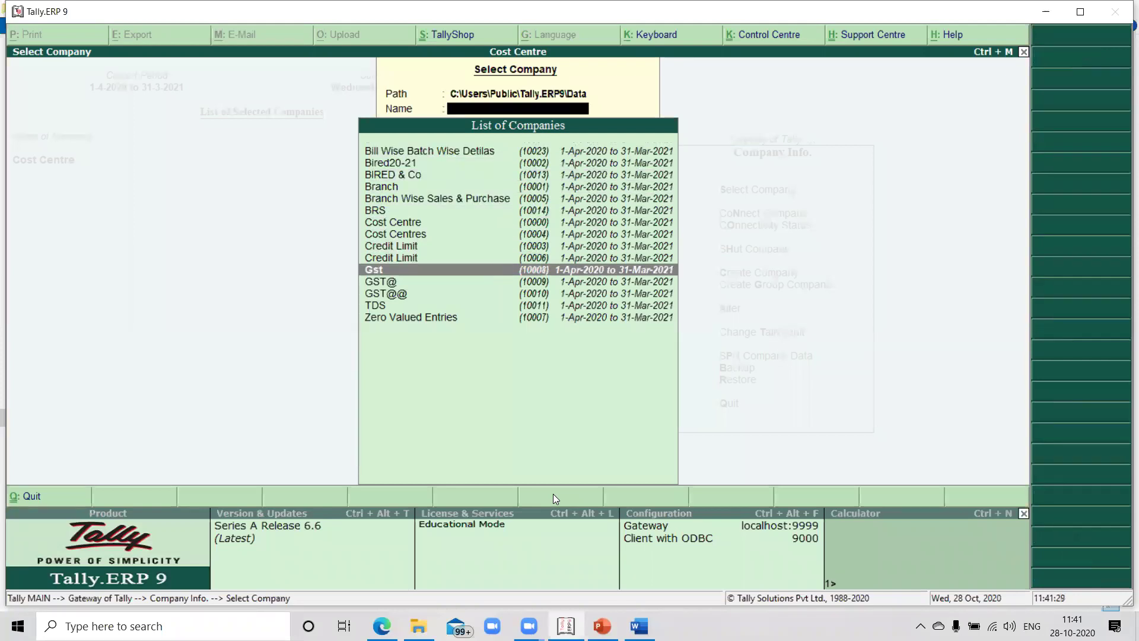
{"action": "key", "text": "Down"}
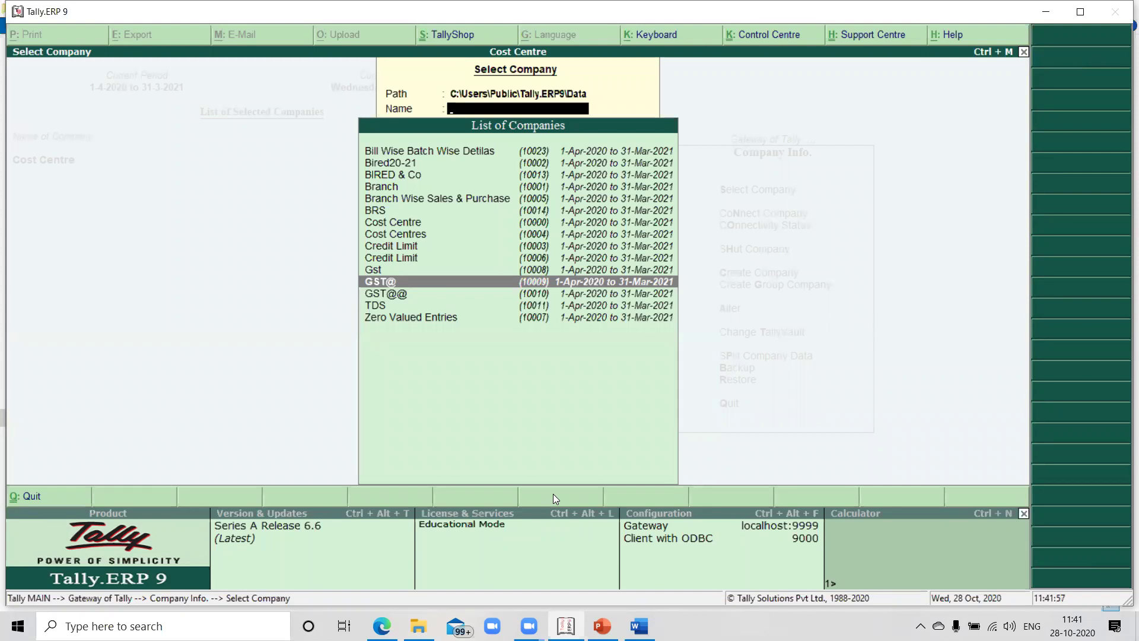
{"action": "key", "text": "Escape"}
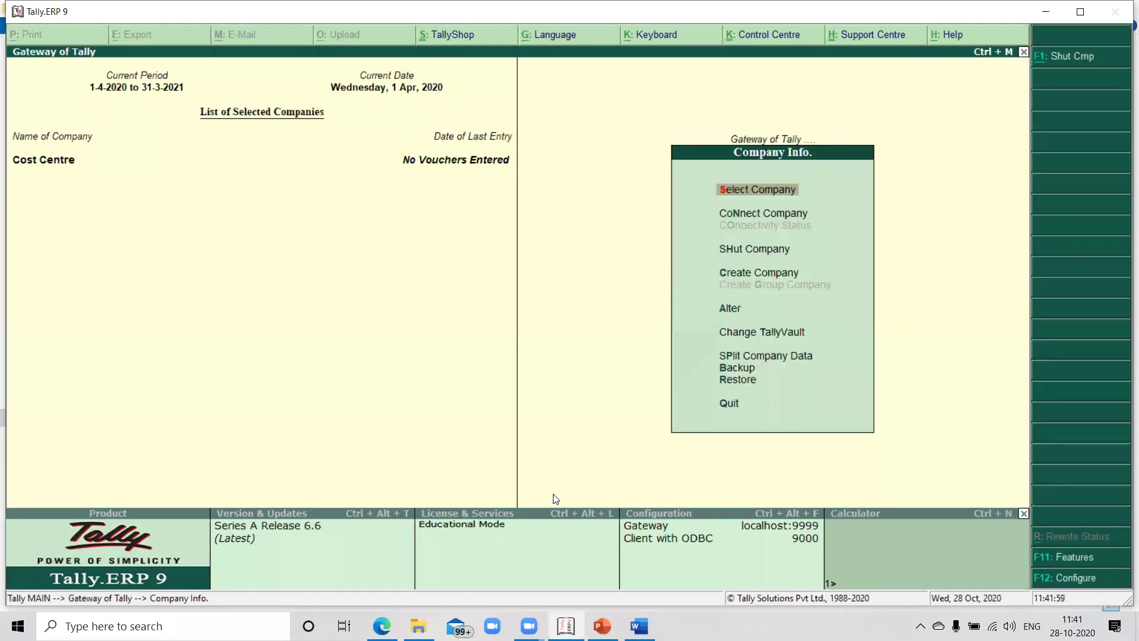
{"action": "key", "text": "Down"}
{"action": "key", "text": "Down"}
{"action": "key", "text": "Down"}
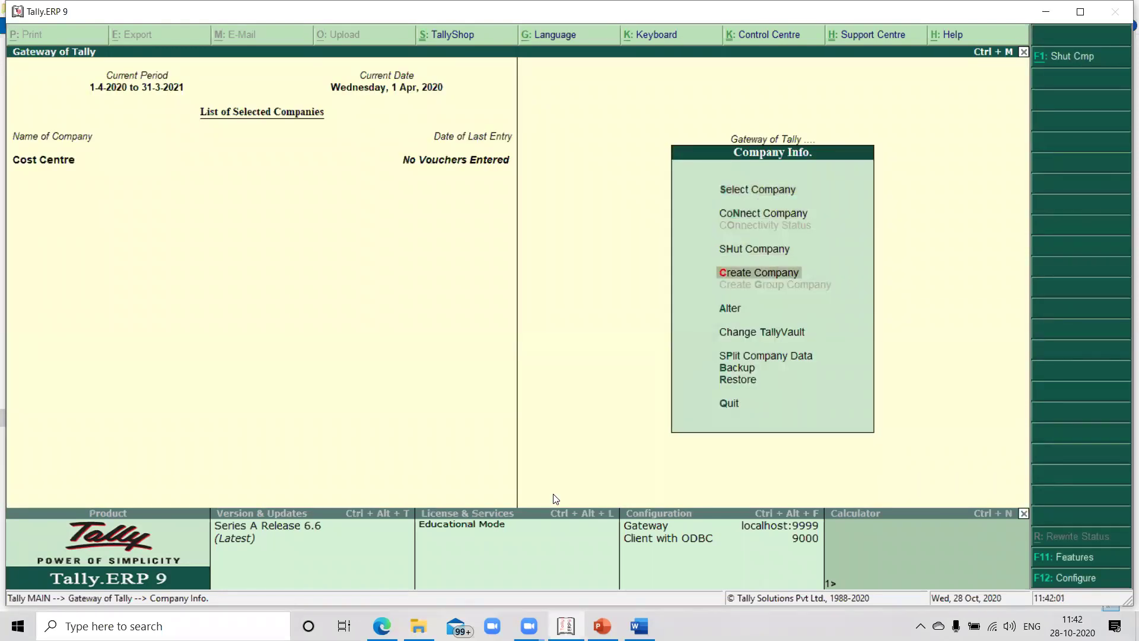
{"action": "key", "text": "Return"}
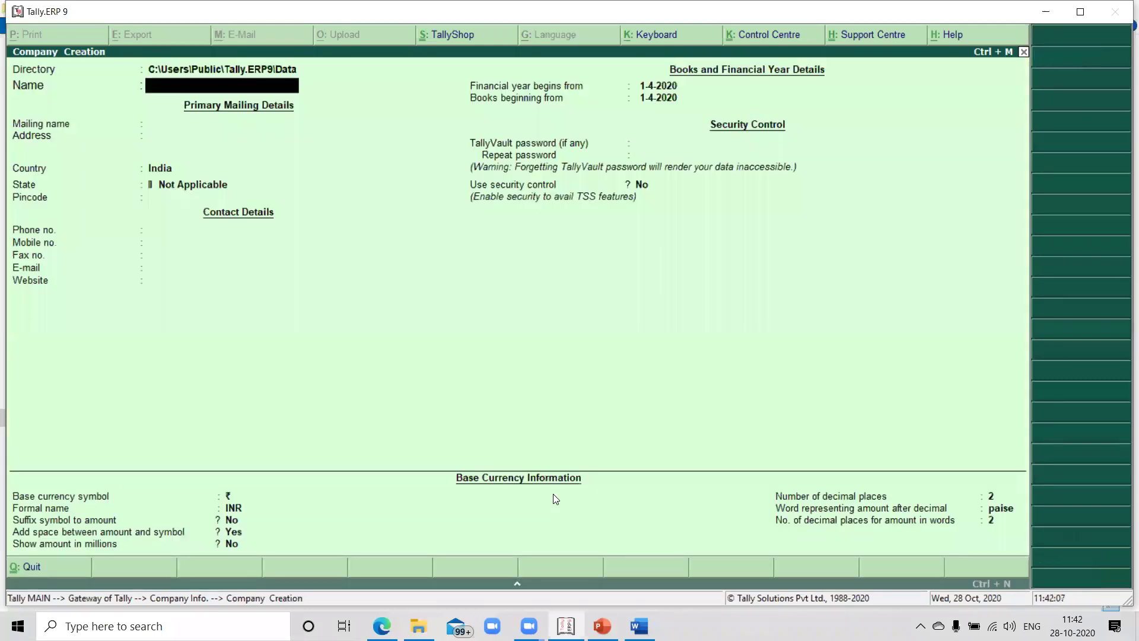
Name the company BIRED and keep BIRED as its mailing name
{"action": "key", "text": "Up"}
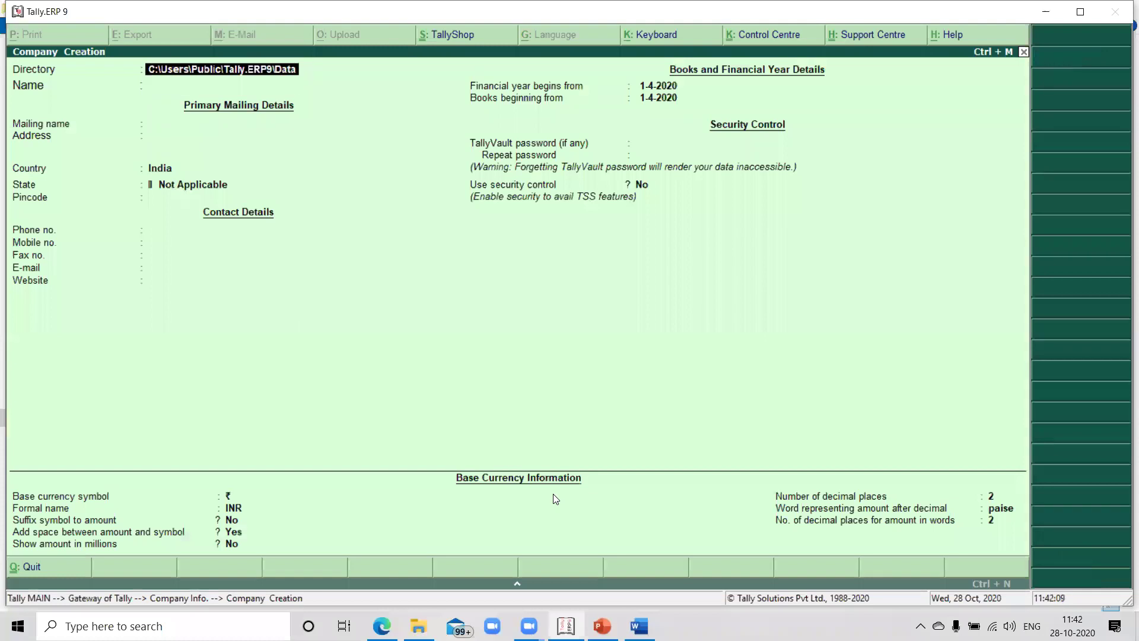
{"action": "key", "text": "Return"}
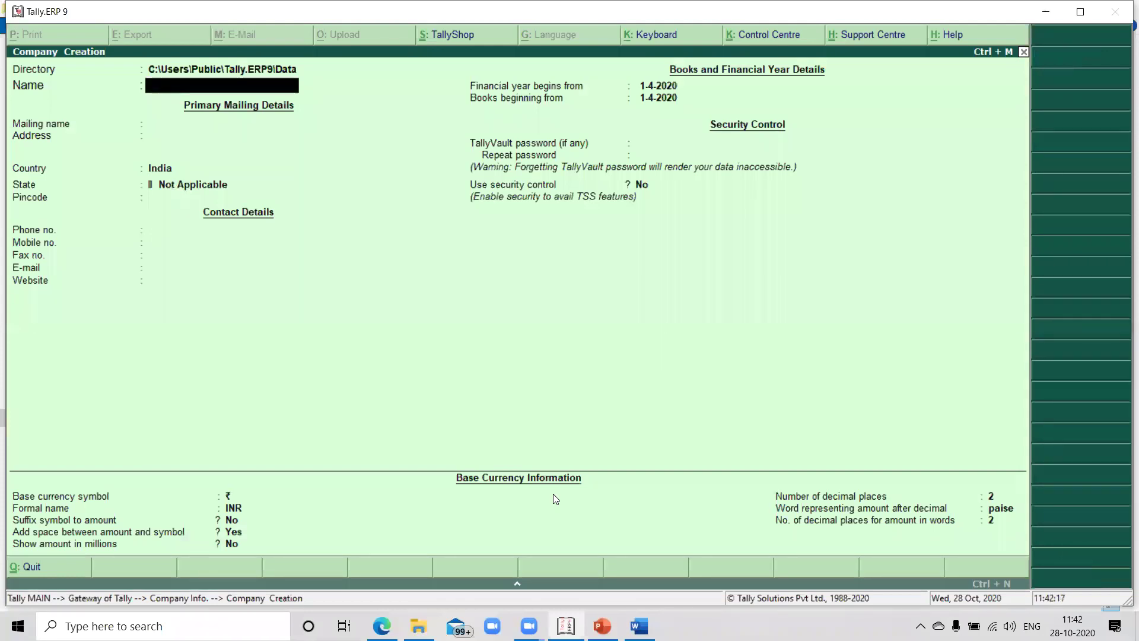
{"action": "type", "text": "BIRED"}
{"action": "key", "text": "Return"}
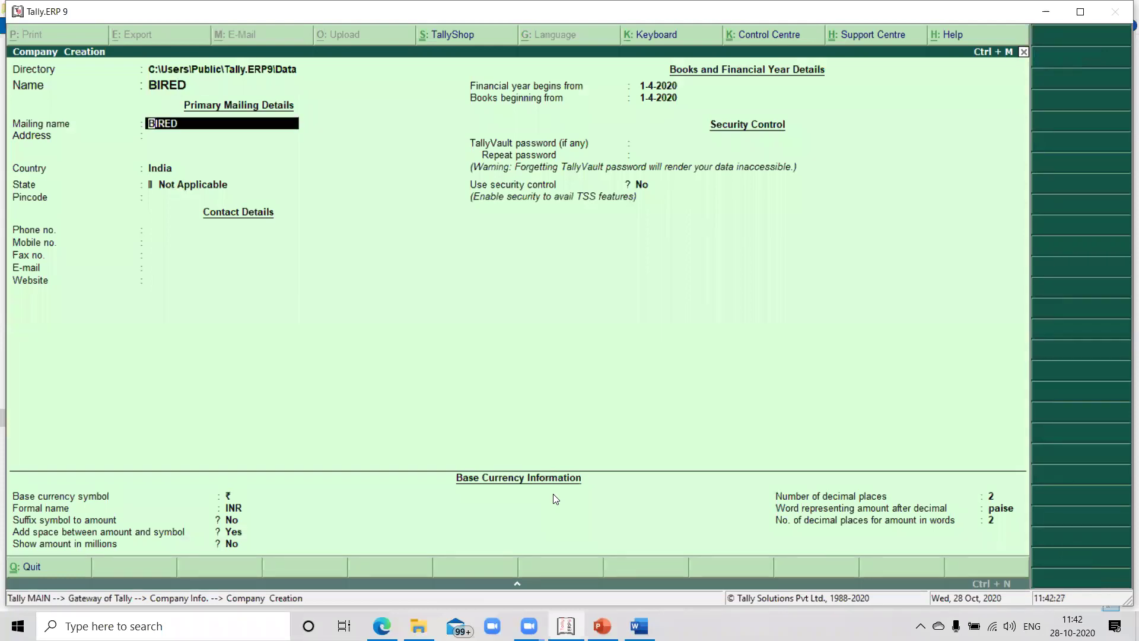
{"action": "key", "text": "Return"}
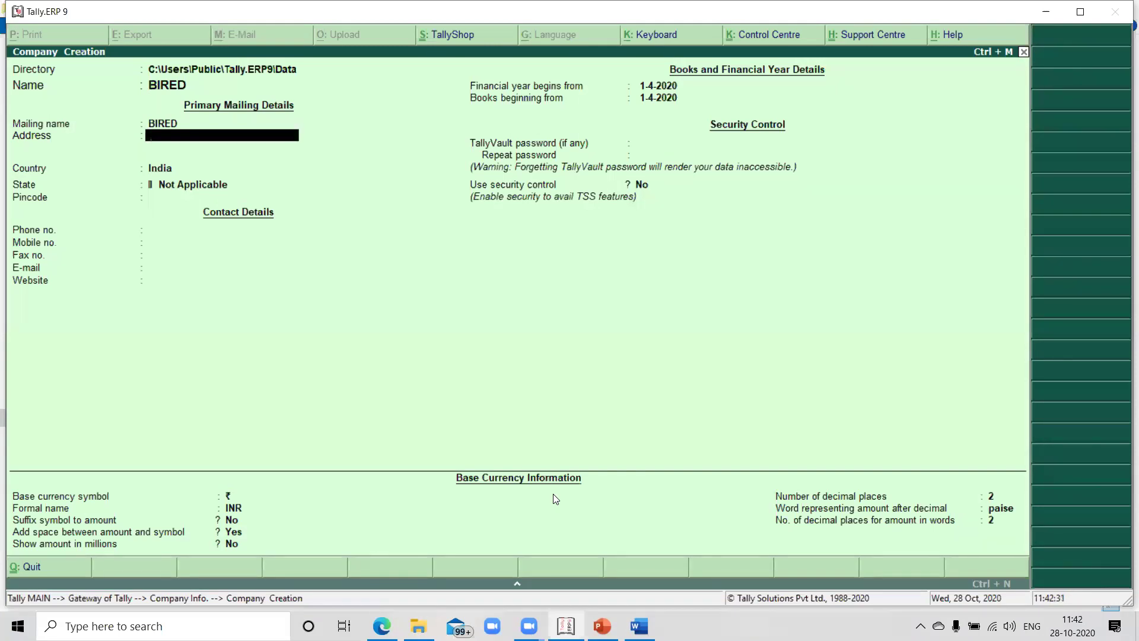
Enter the company's four-line postal address
{"action": "type", "text": "1-85-A"}
{"action": "type", "text": "2, Hold J"}
{"action": "key", "text": "BackSpace"}
{"action": "type", "text": "Home S"}
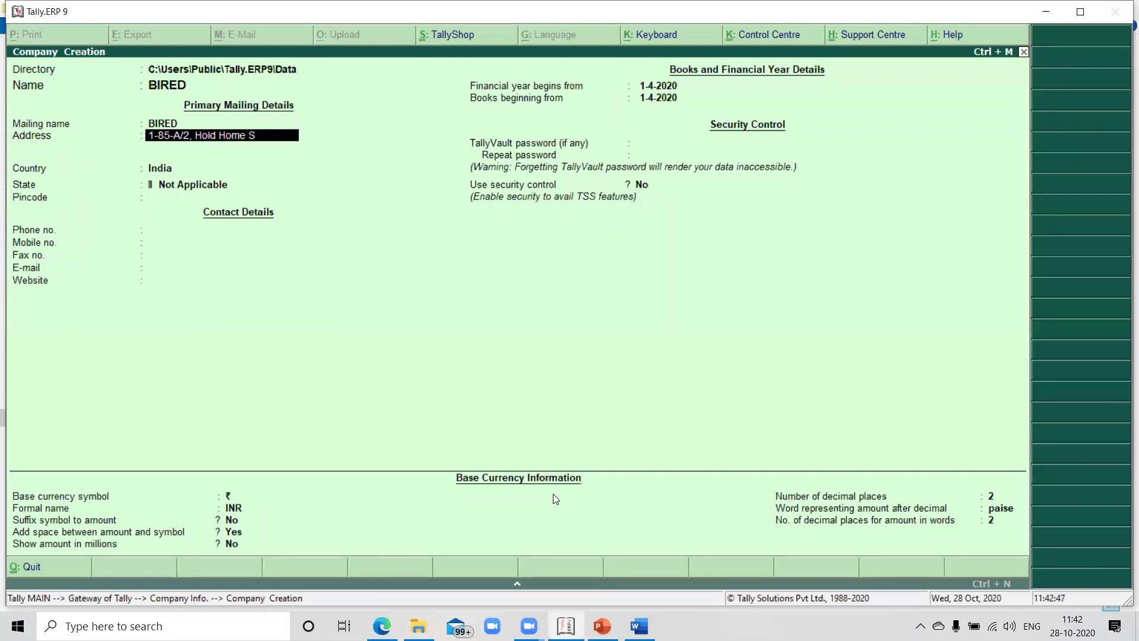
{"action": "type", "text": "cience Bui"}
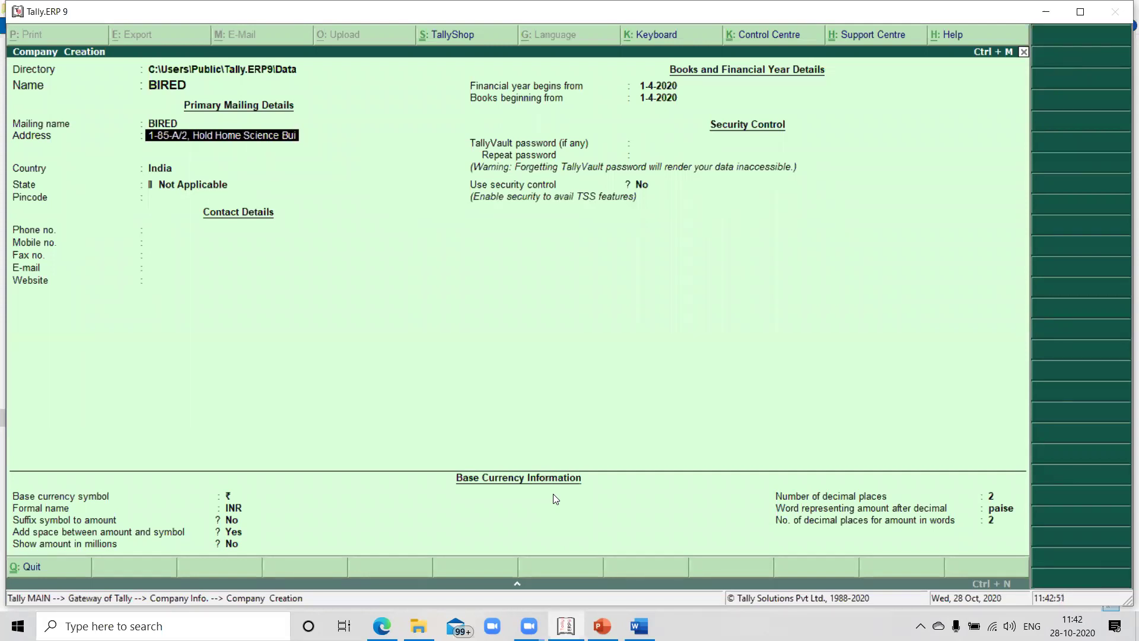
{"action": "type", "text": "lding"}
{"action": "key", "text": "Return"}
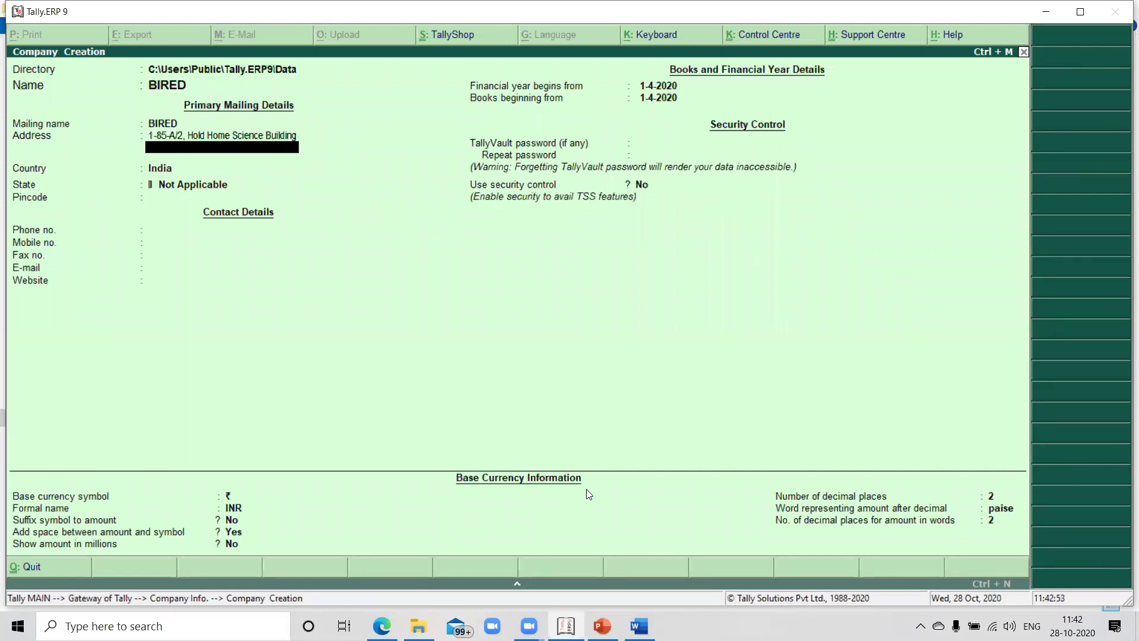
{"action": "type", "text": "Beside IIRR"}
{"action": "key", "text": "Return"}
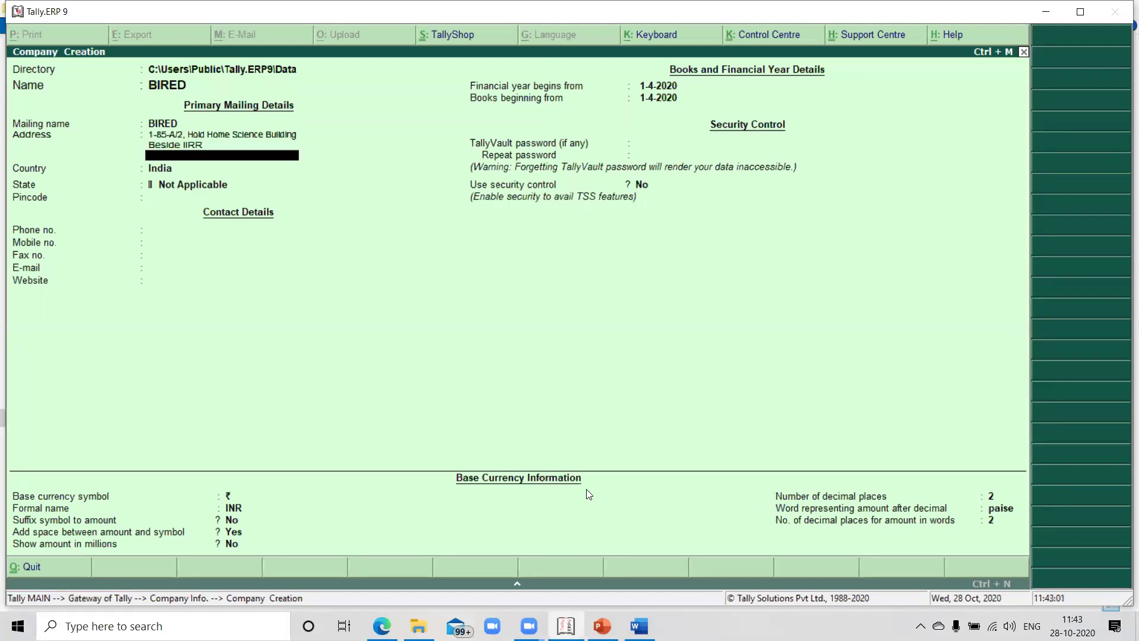
{"action": "type", "text": "Rajendra Nagar"}
{"action": "key", "text": "Return"}
{"action": "type", "text": "Hyderabad"}
{"action": "key", "text": "Return"}
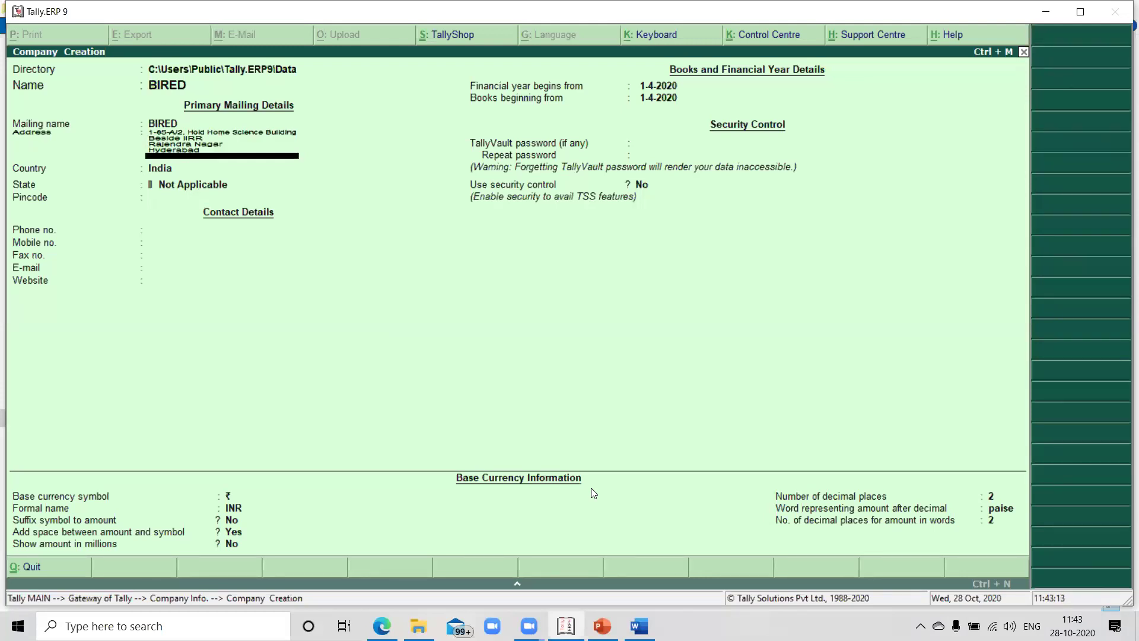
{"action": "key", "text": "Return"}
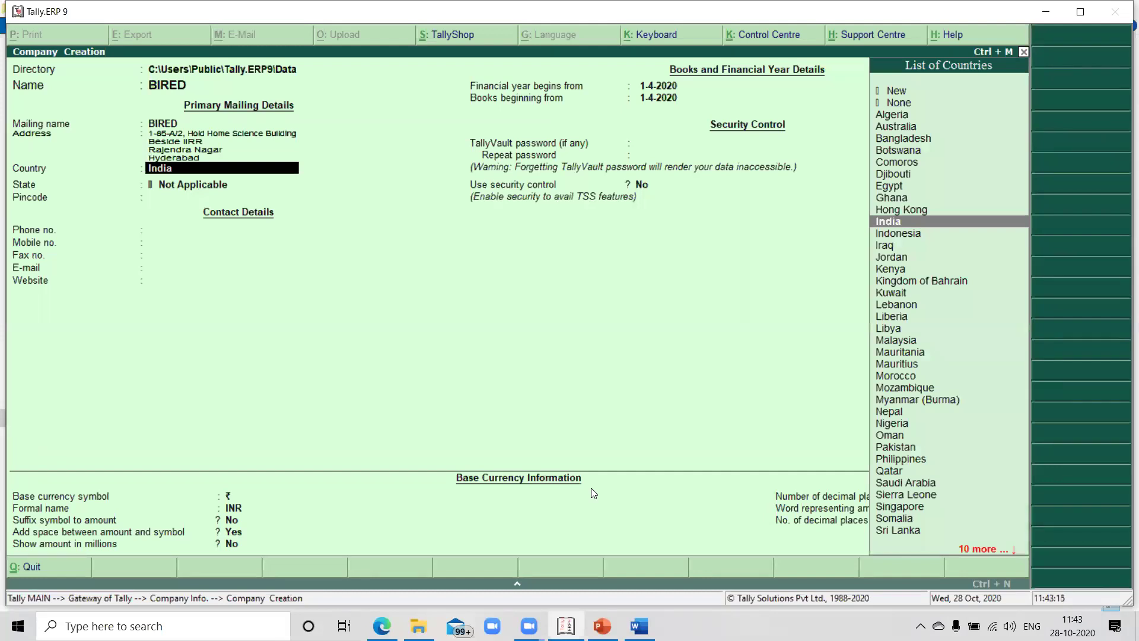
Set the country to India and the state to Telangana, leaving the pincode blank
{"action": "key", "text": "Return"}
{"action": "type", "text": "Te"}
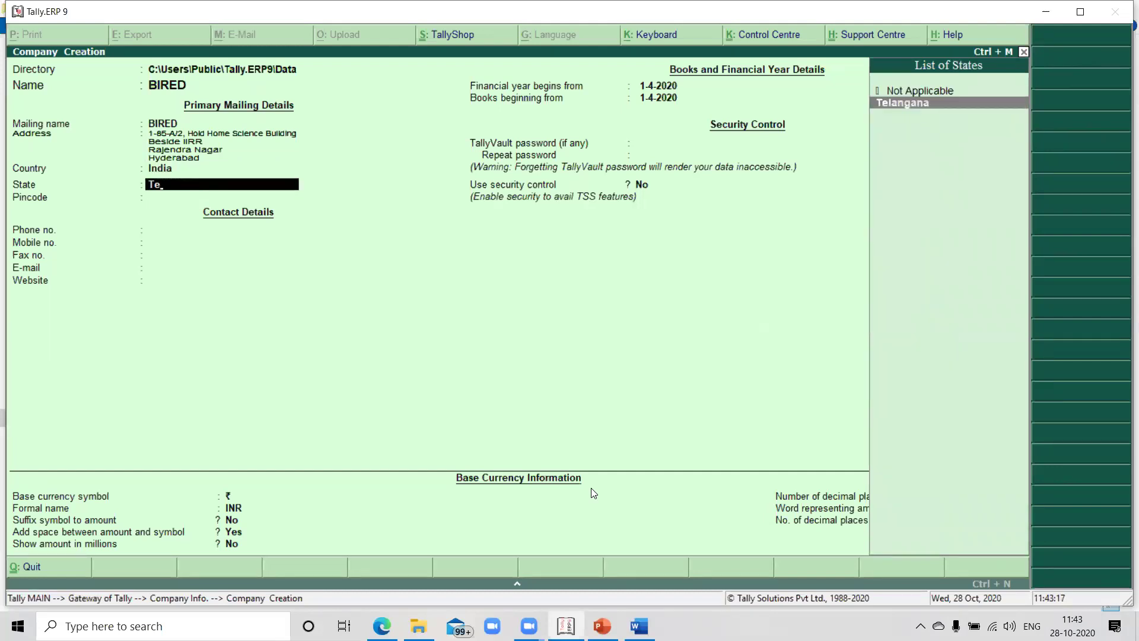
{"action": "key", "text": "Return"}
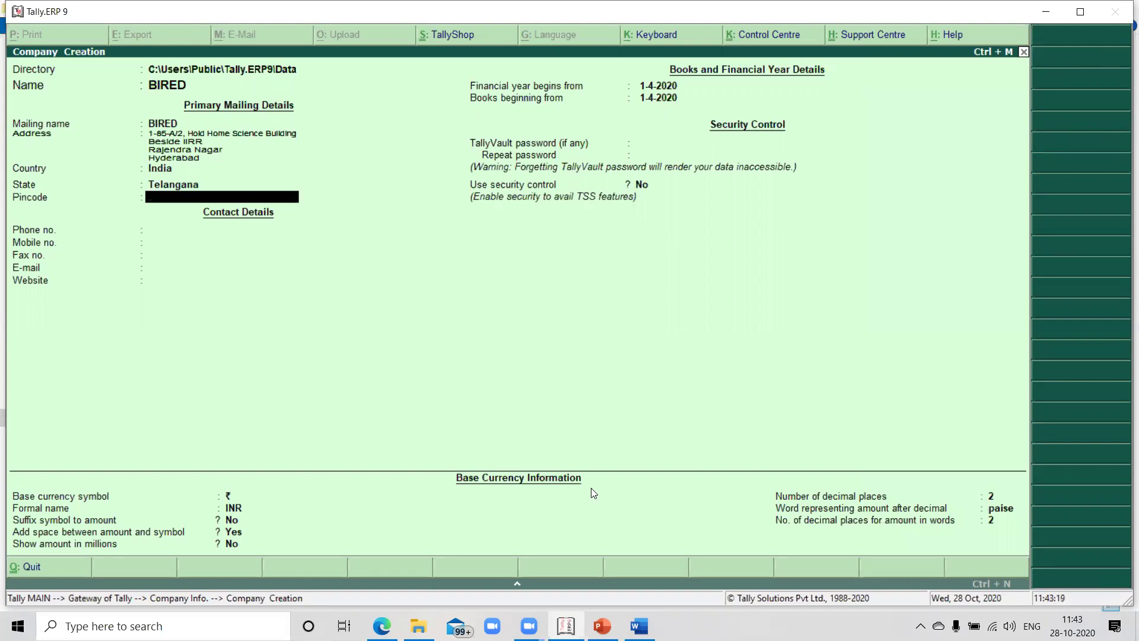
{"action": "type", "text": "500030"}
{"action": "key", "text": "BackSpace"}
{"action": "key", "text": "BackSpace"}
{"action": "key", "text": "BackSpace"}
{"action": "key", "text": "BackSpace"}
{"action": "key", "text": "BackSpace"}
{"action": "key", "text": "BackSpace"}
{"action": "key", "text": "BackSpace"}
{"action": "key", "text": "BackSpace"}
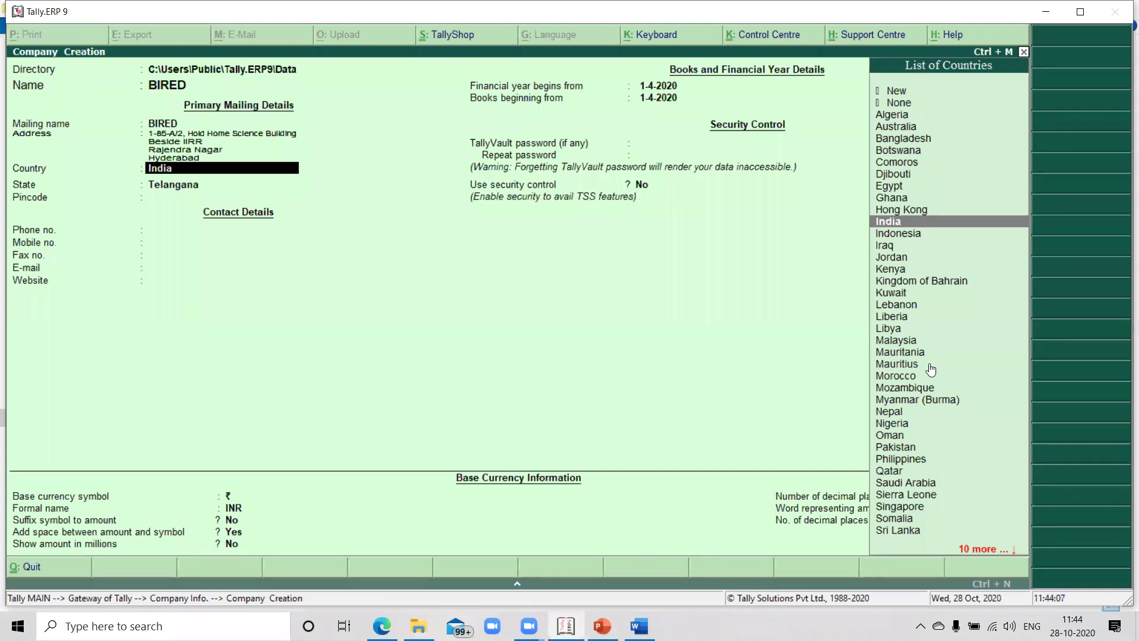
{"action": "key", "text": "Return"}
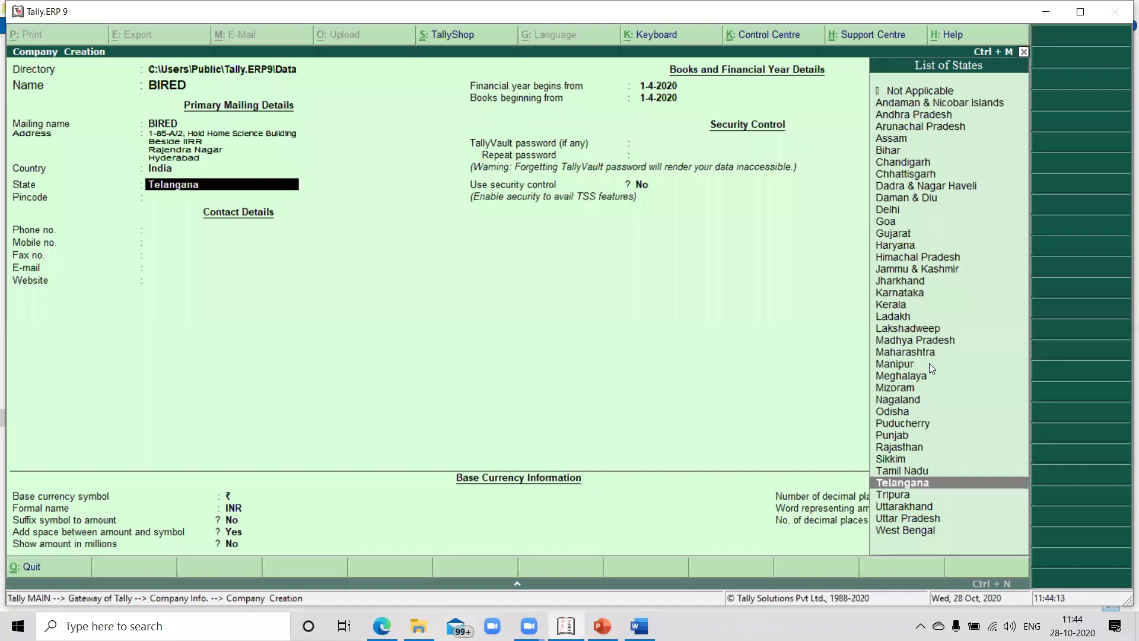
{"action": "key", "text": "Return"}
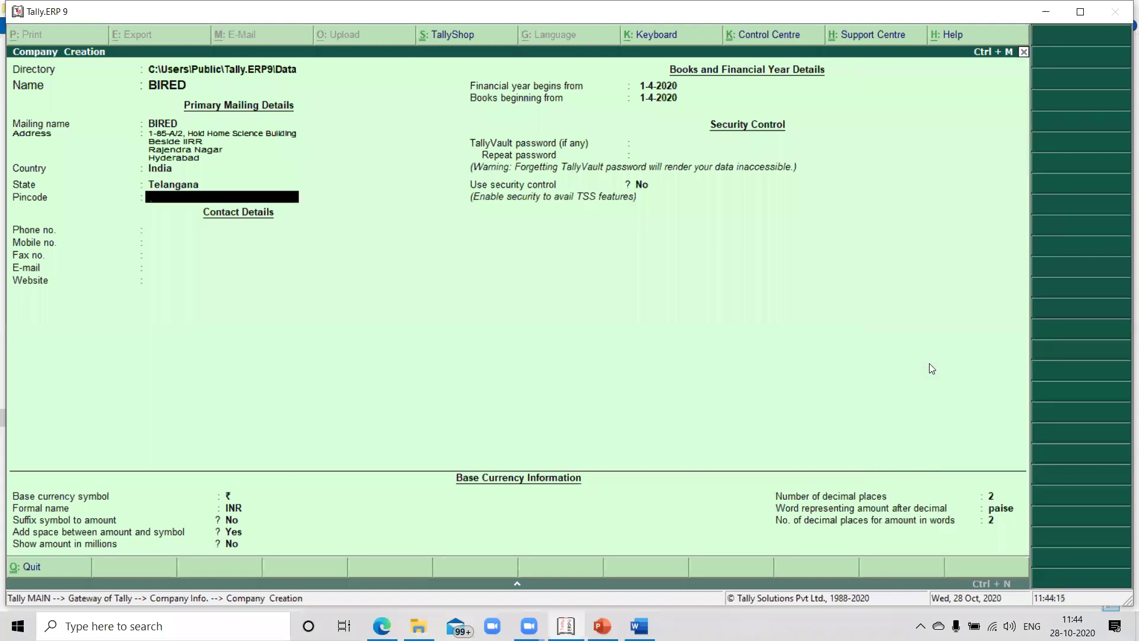
Fill in the pincode, phone number, mobile number and fax number
{"action": "type", "text": "500030"}
{"action": "key", "text": "Return"}
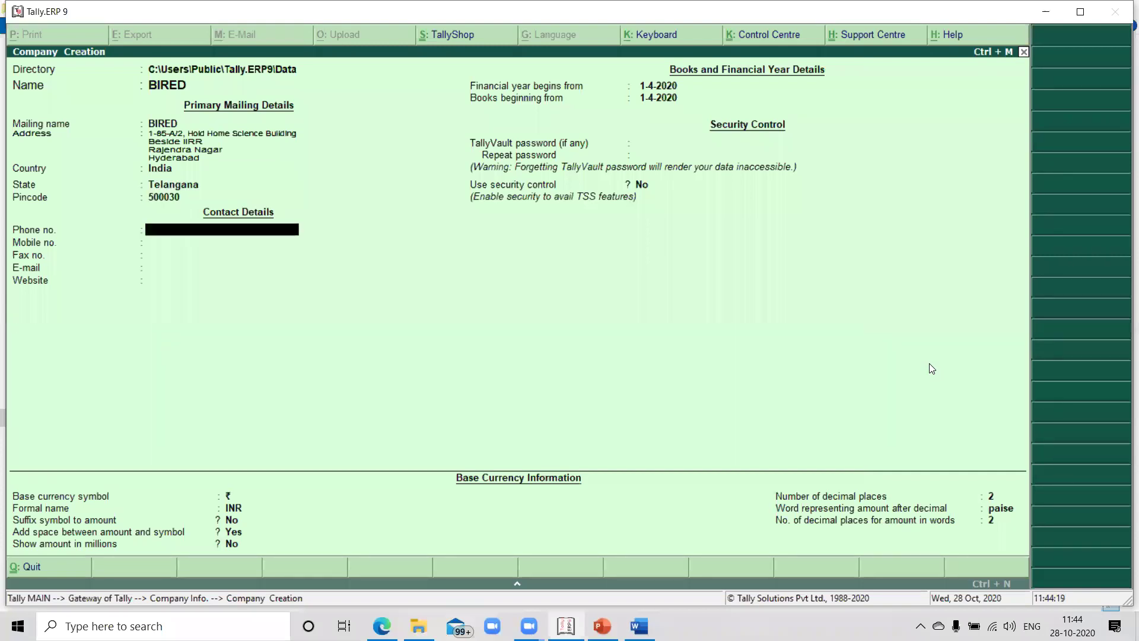
{"action": "key", "text": "Return"}
{"action": "key", "text": "Return"}
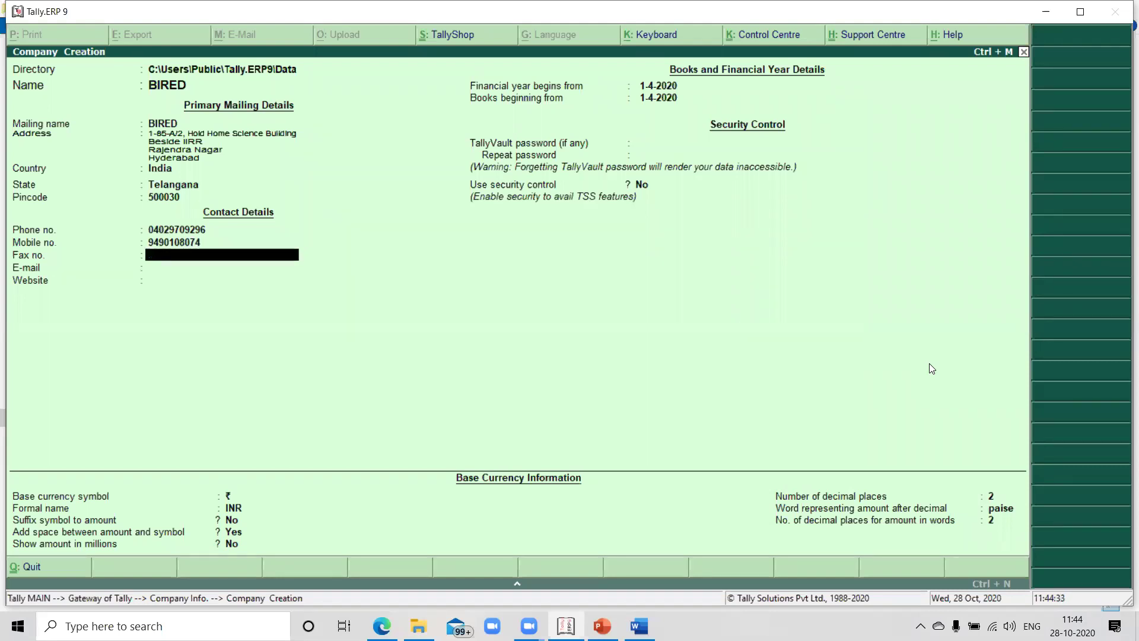
{"action": "type", "text": "789654"}
{"action": "key", "text": "Return"}
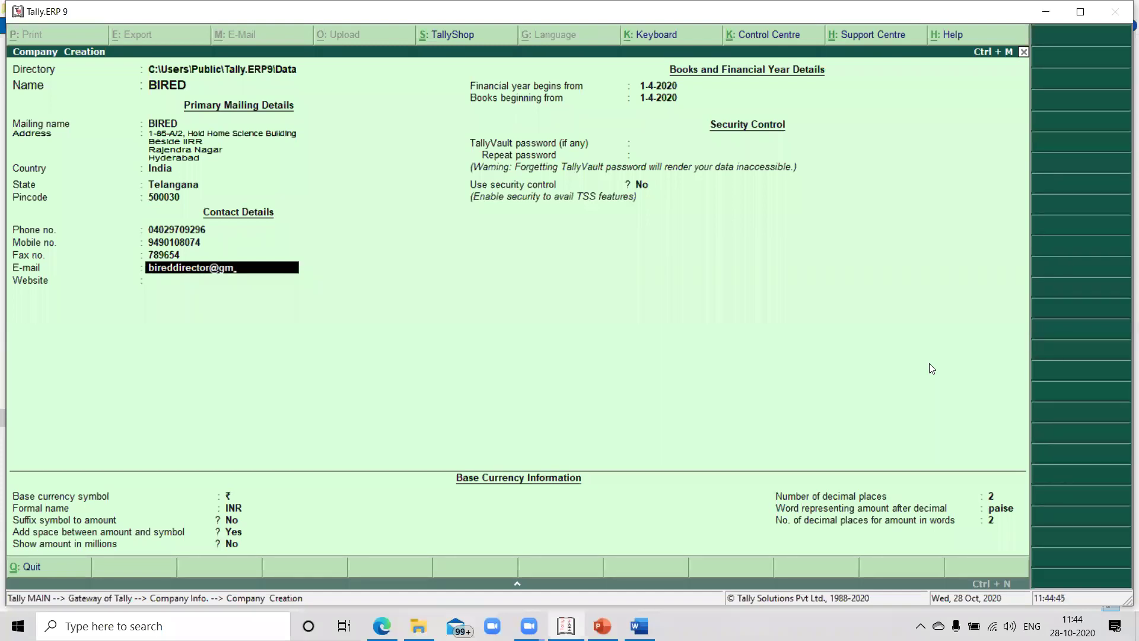
{"action": "key", "text": "Return"}
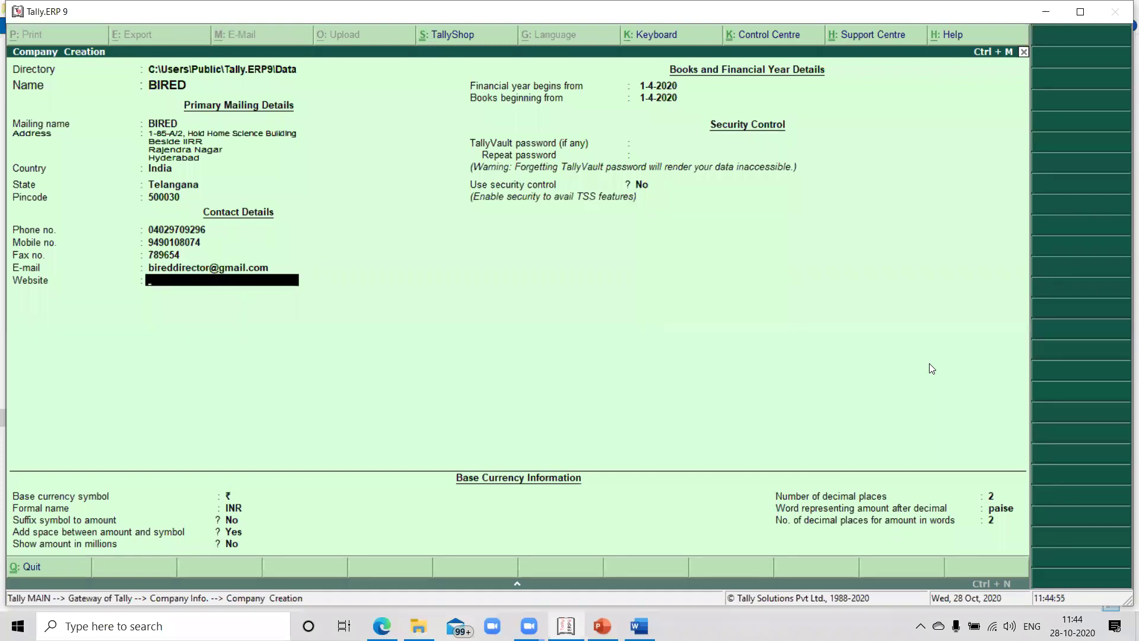
{"action": "type", "text": "www.bired.org"}
{"action": "key", "text": "Return"}
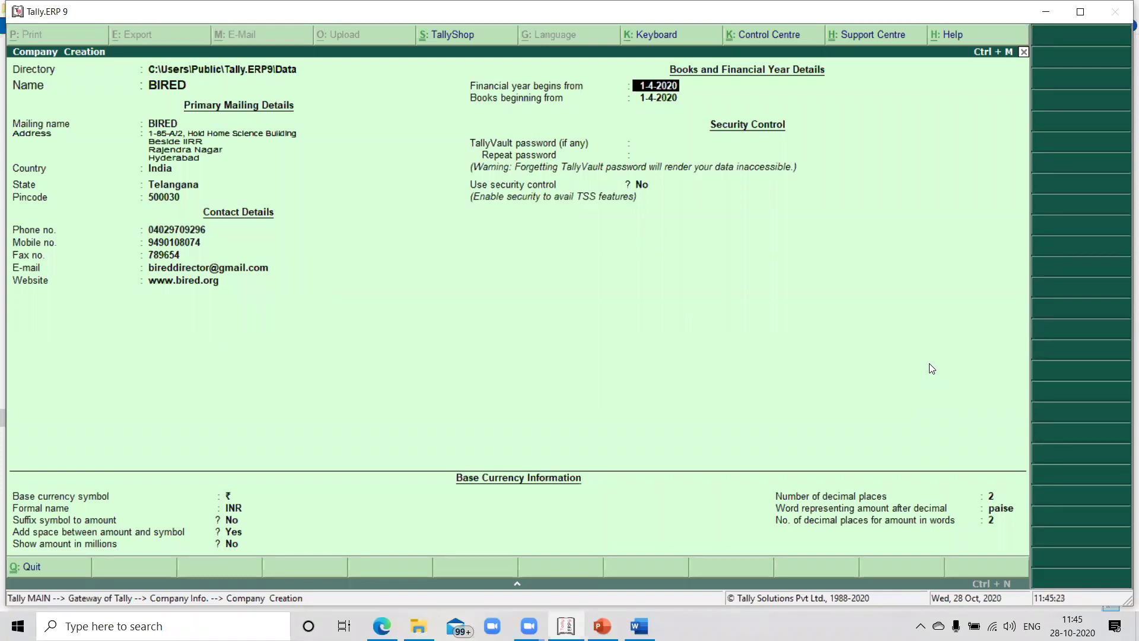
{"action": "key", "text": "Return"}
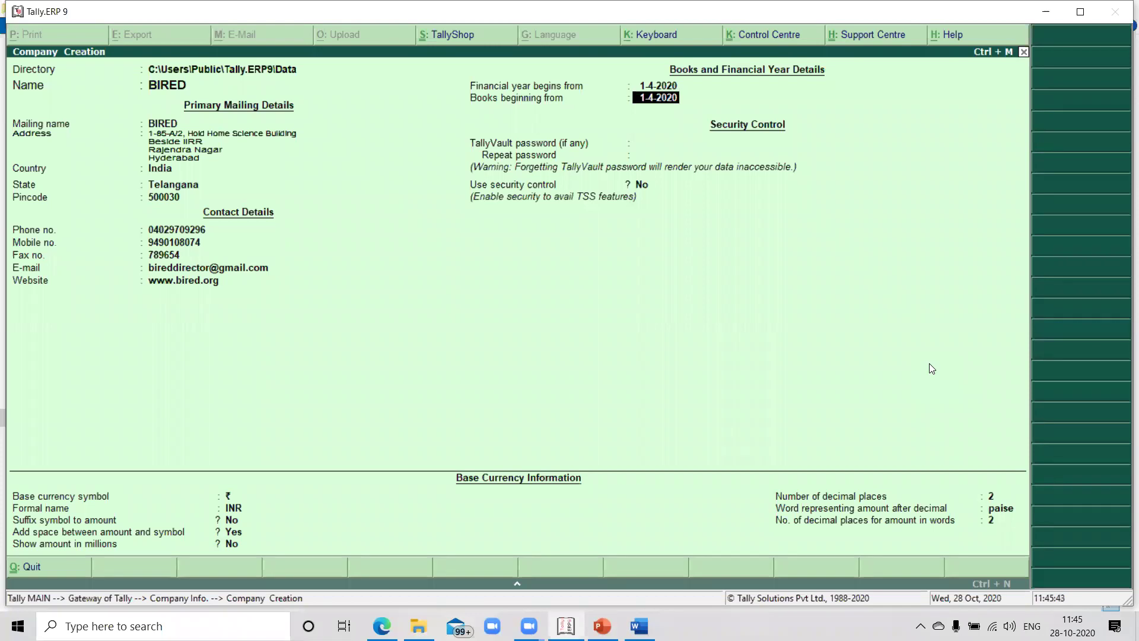
{"action": "key", "text": "Return"}
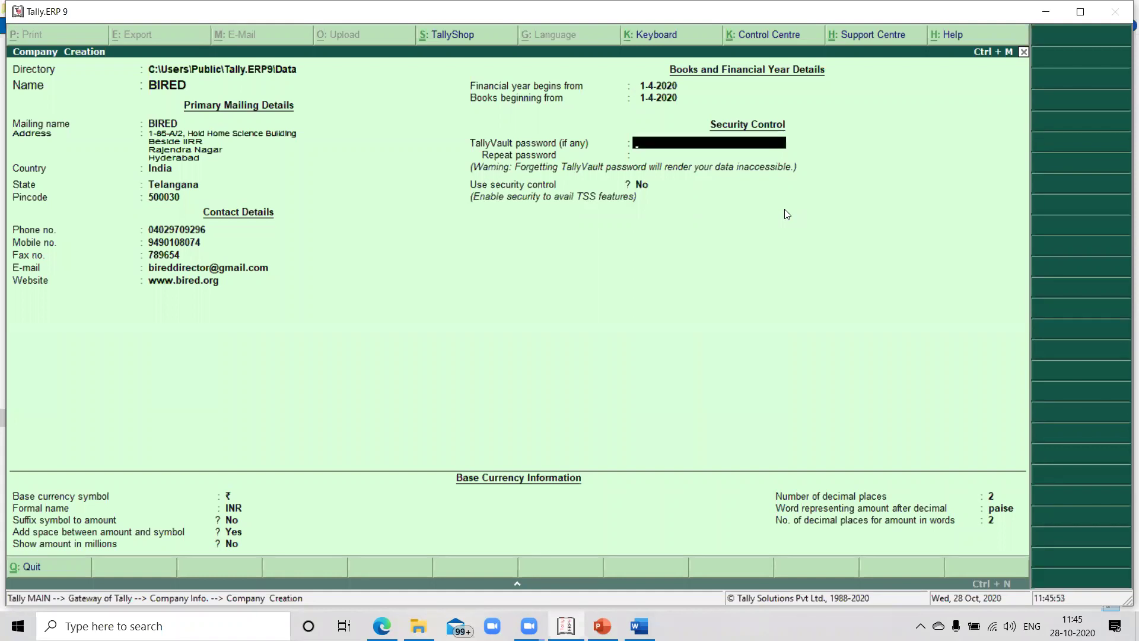
Enter the TallyVault password and repeat it to confirm
{"action": "type", "text": "*"}
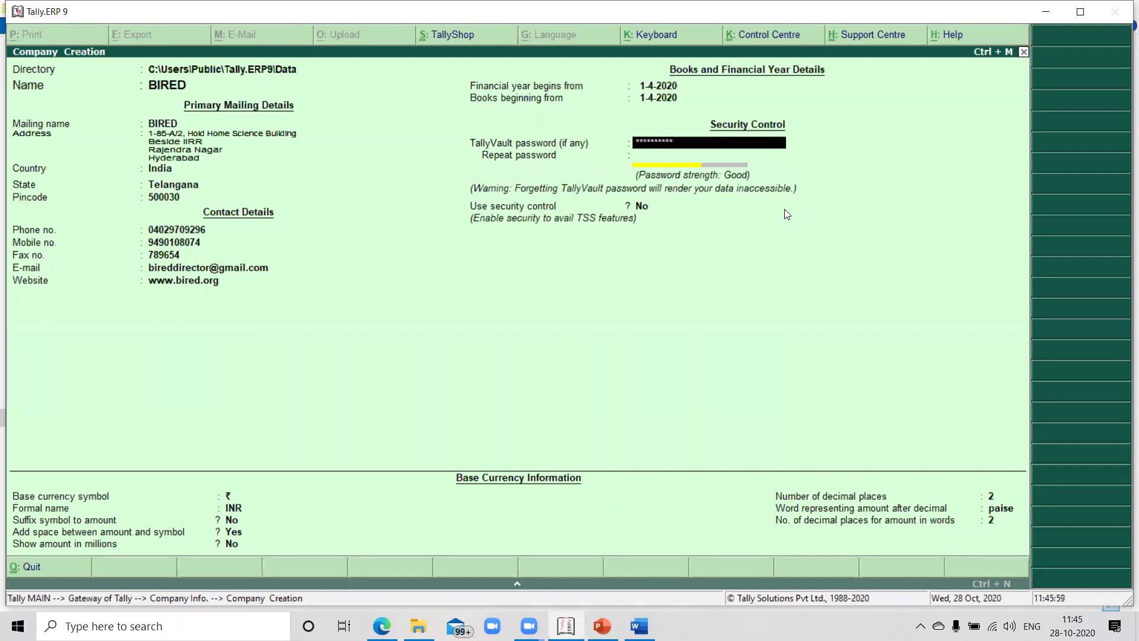
{"action": "key", "text": "Return"}
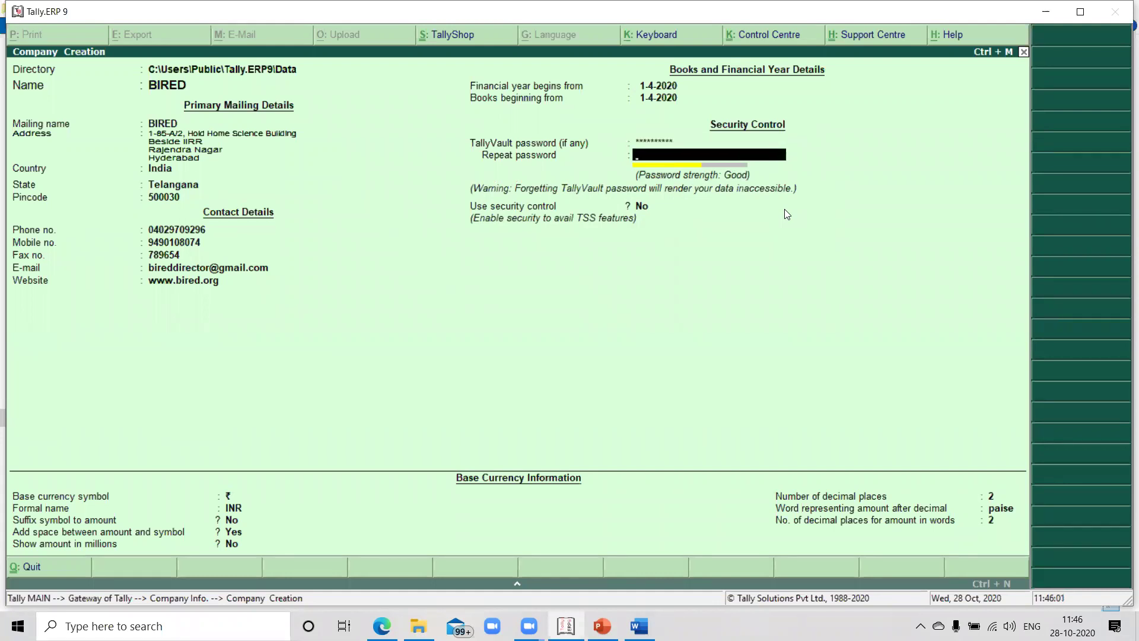
{"action": "key", "text": "BackSpace"}
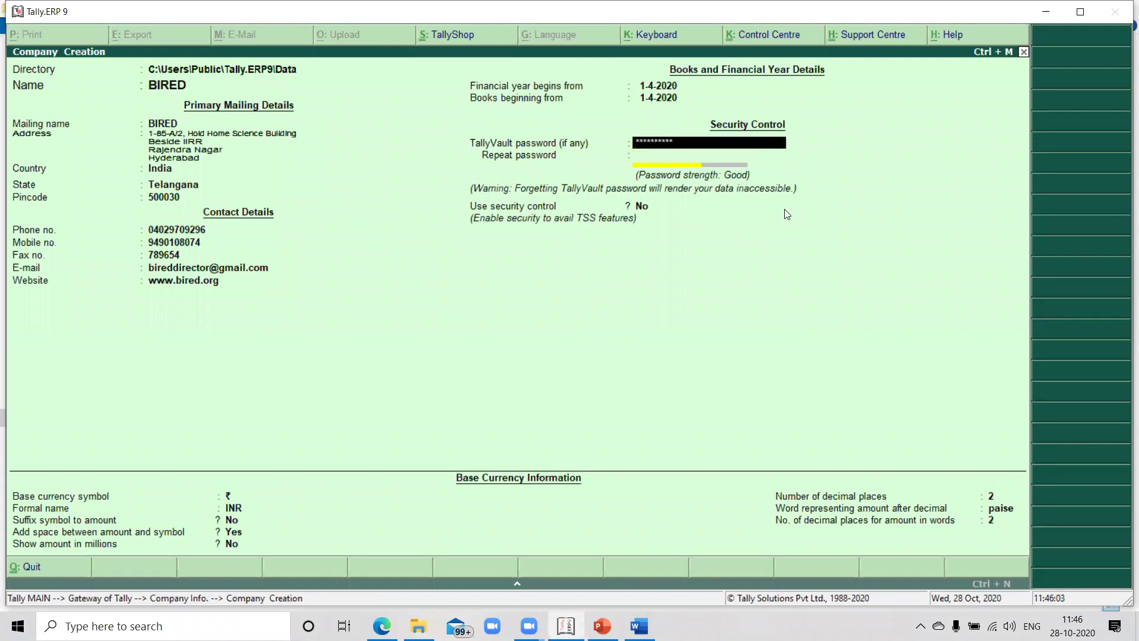
{"action": "type", "text": "**********"}
{"action": "key", "text": "Return"}
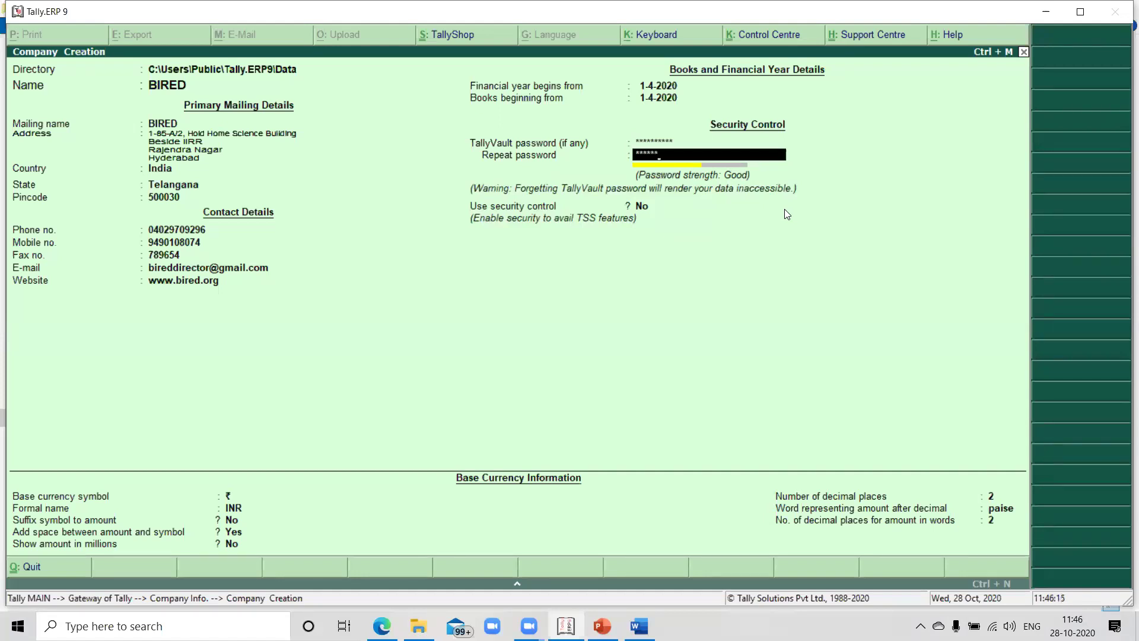
{"action": "type", "text": "**********"}
{"action": "key", "text": "Return"}
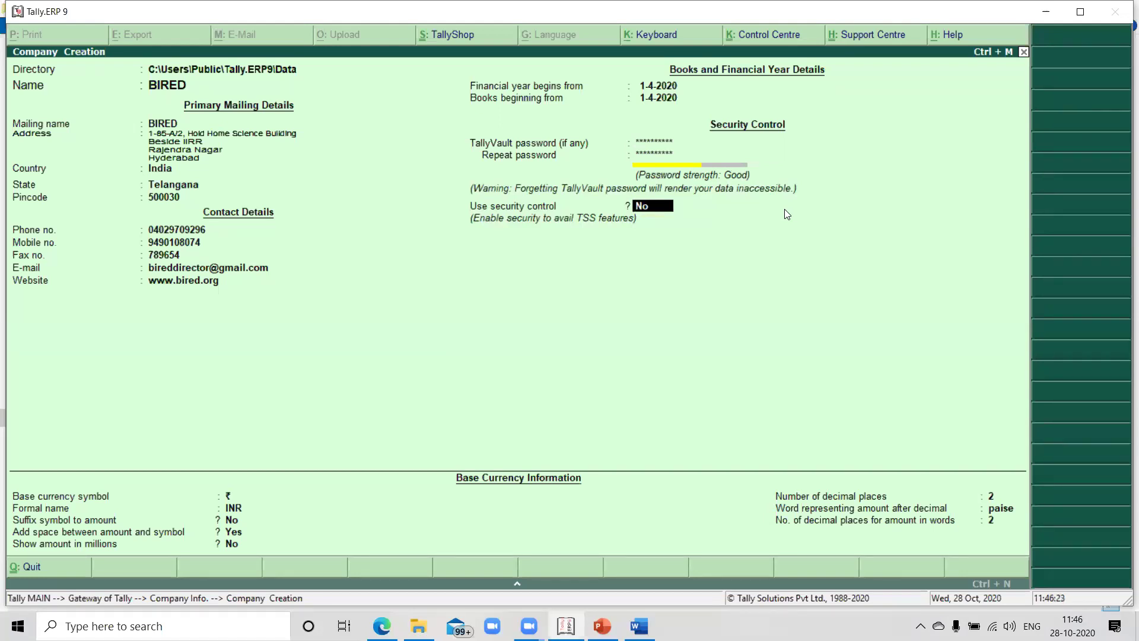
Turn on security control and name the administrator BIRED
{"action": "key", "text": "y"}
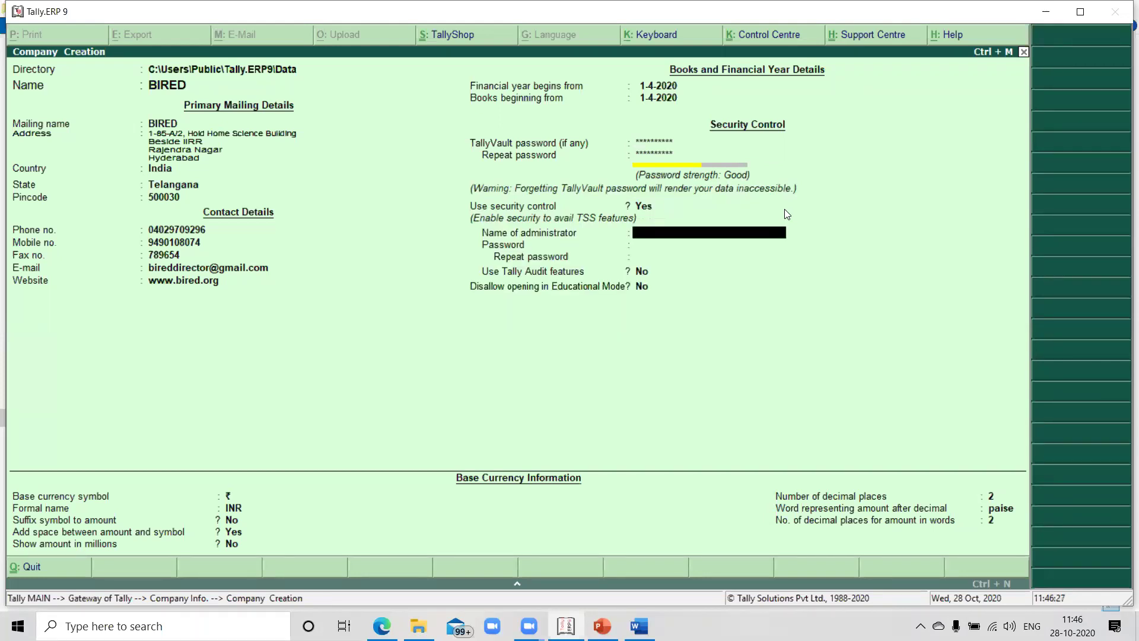
{"action": "type", "text": "BIRED"}
{"action": "key", "text": "Return"}
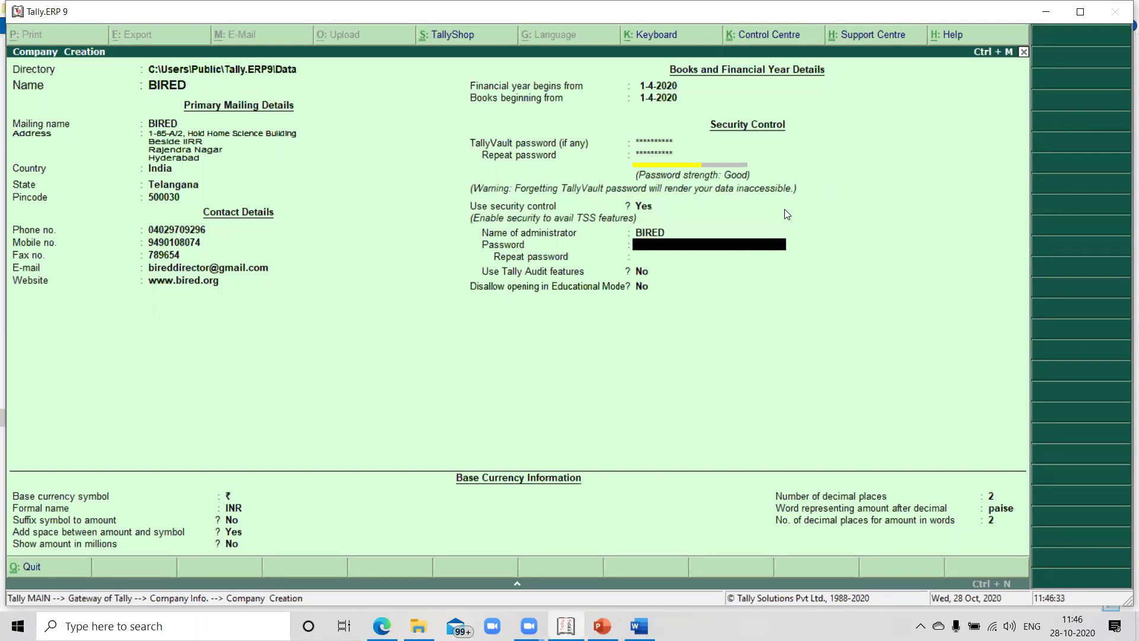
Set and repeat the administrator password, acknowledging the forgotten-password warning
{"action": "type", "text": "*"}
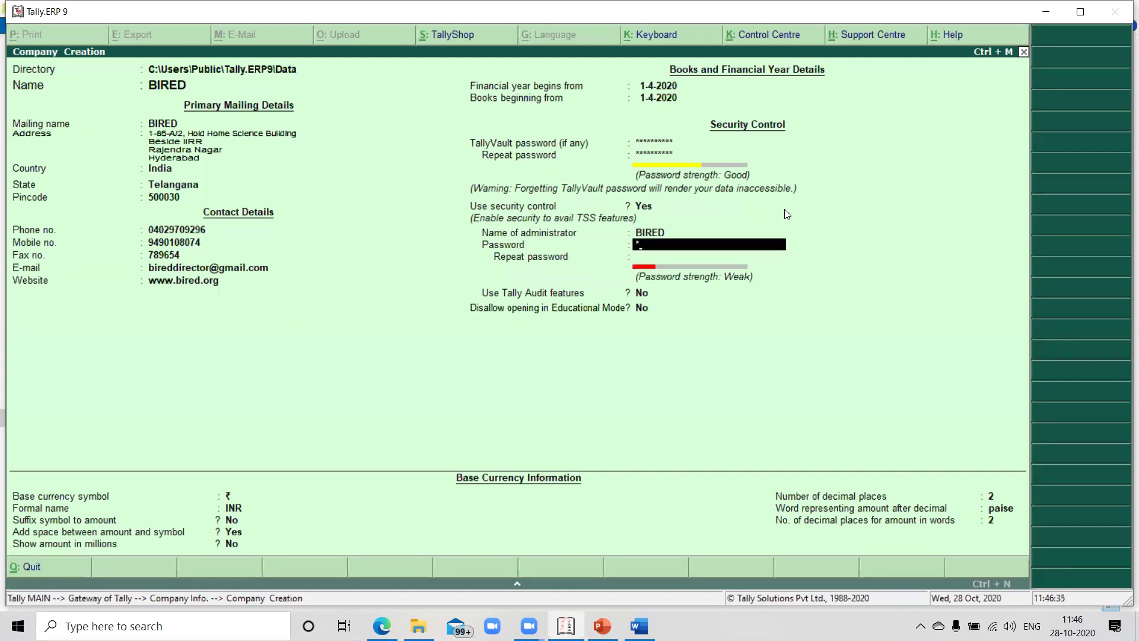
{"action": "key", "text": "BackSpace"}
{"action": "key", "text": "BackSpace"}
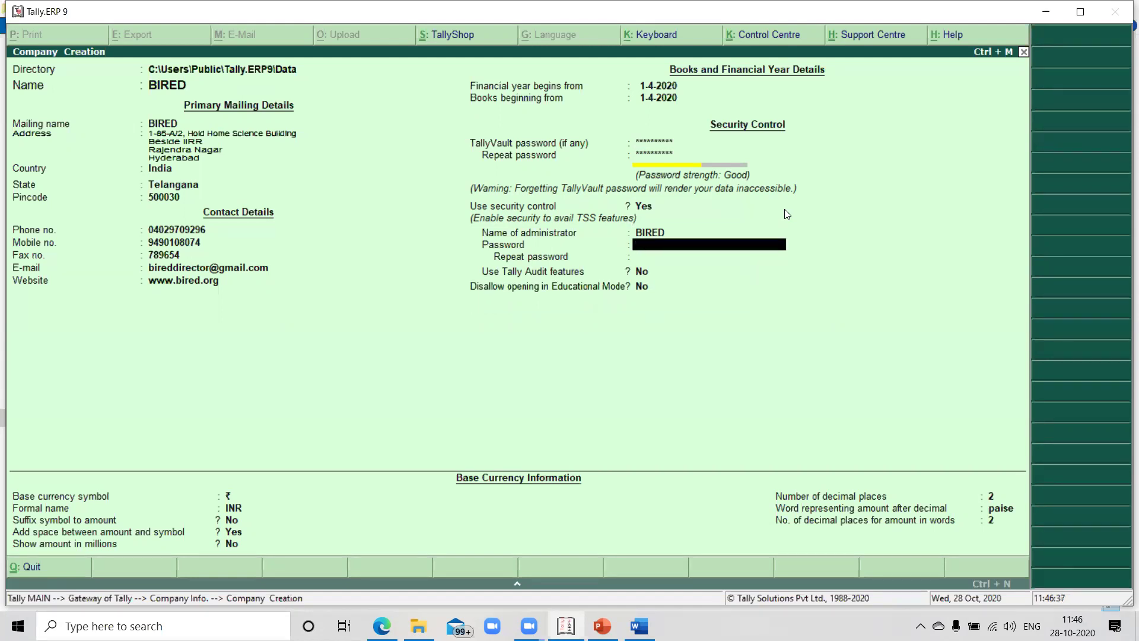
{"action": "type", "text": "*****"}
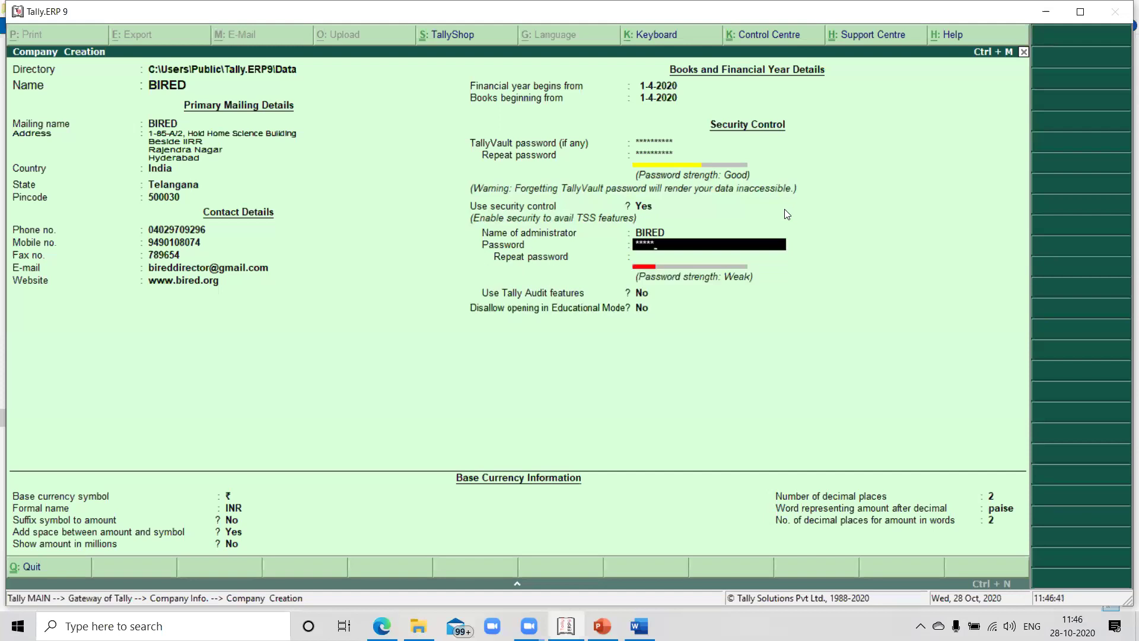
{"action": "type", "text": "****"}
{"action": "key", "text": "Return"}
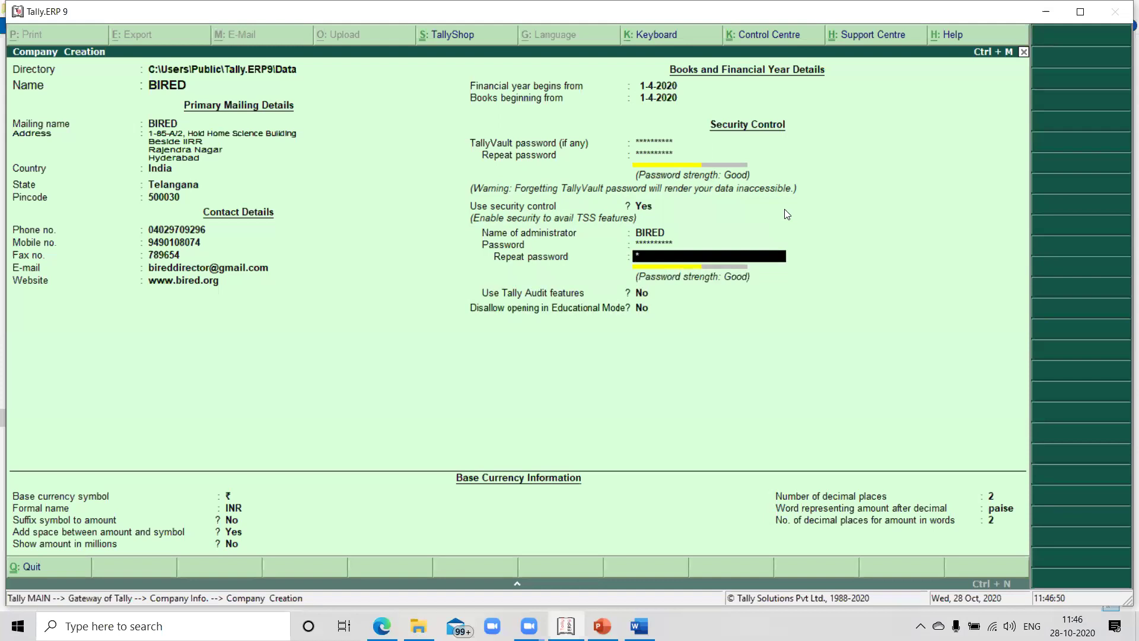
{"action": "type", "text": "*****"}
{"action": "key", "text": "Return"}
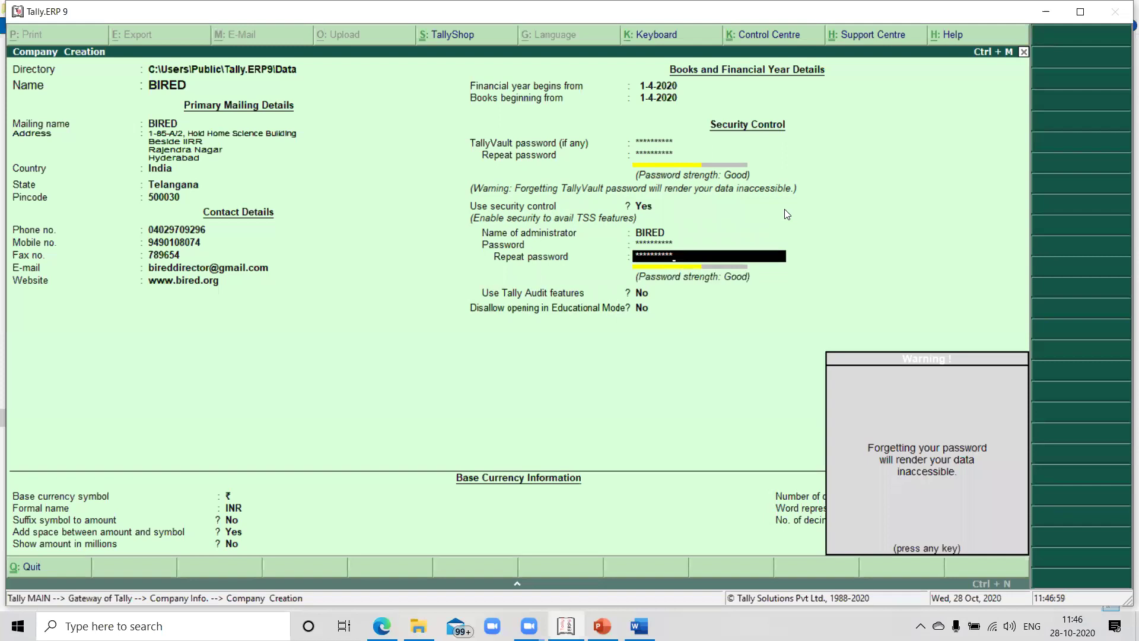
{"action": "key", "text": "Return"}
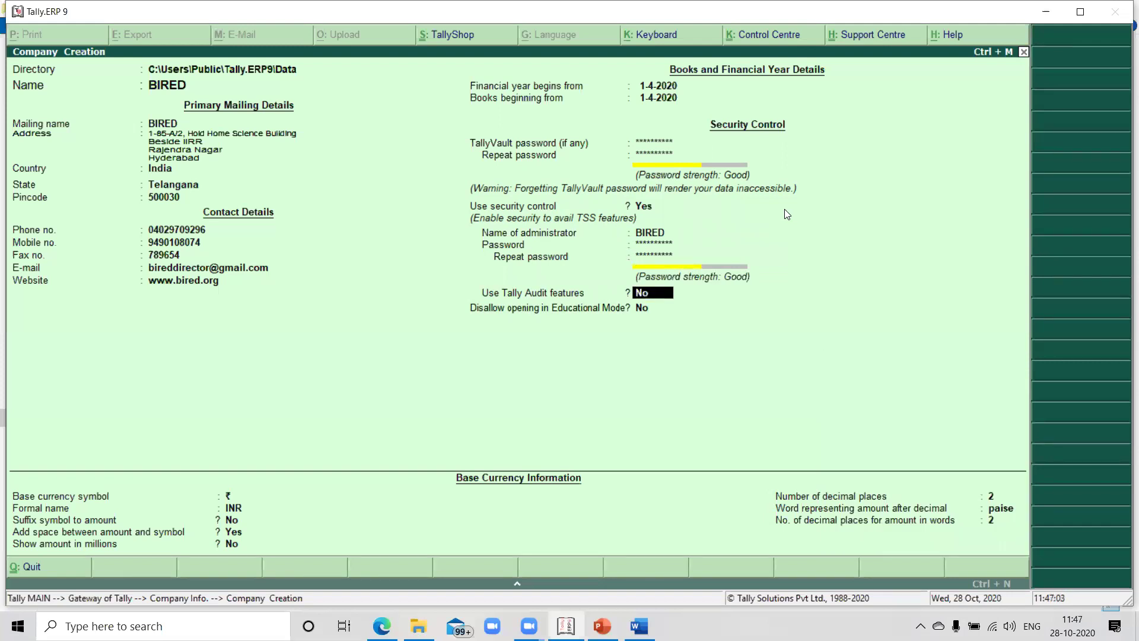
Leave Tally Audit off, keep INR base currency with 2 decimals, and accept BIRED
{"action": "key", "text": "Return"}
{"action": "key", "text": "Return"}
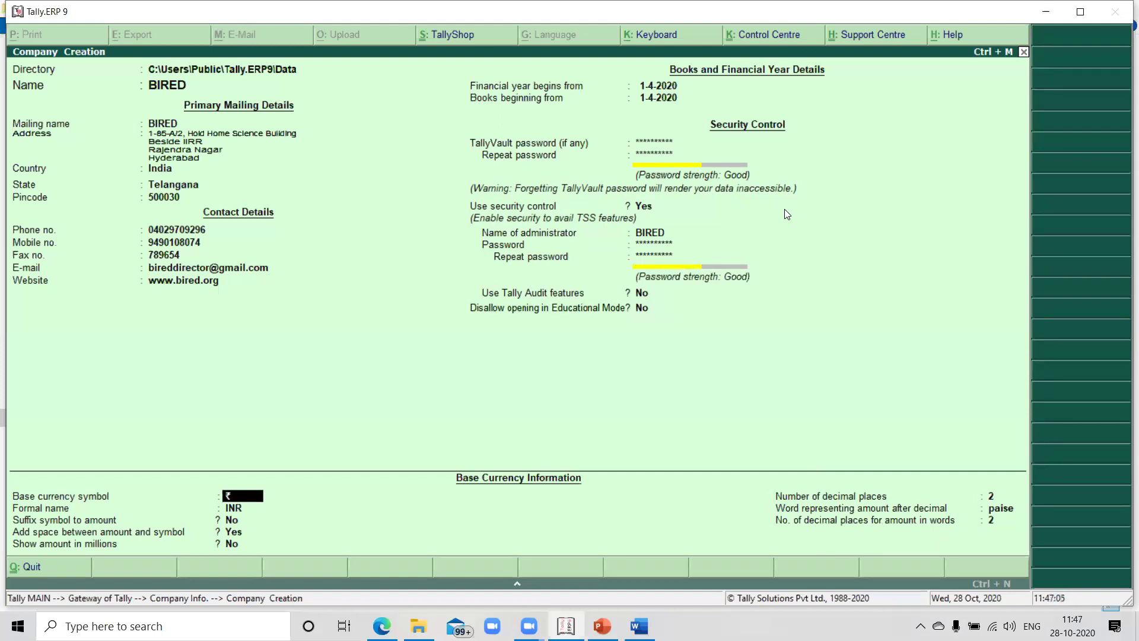
{"action": "key", "text": "Return"}
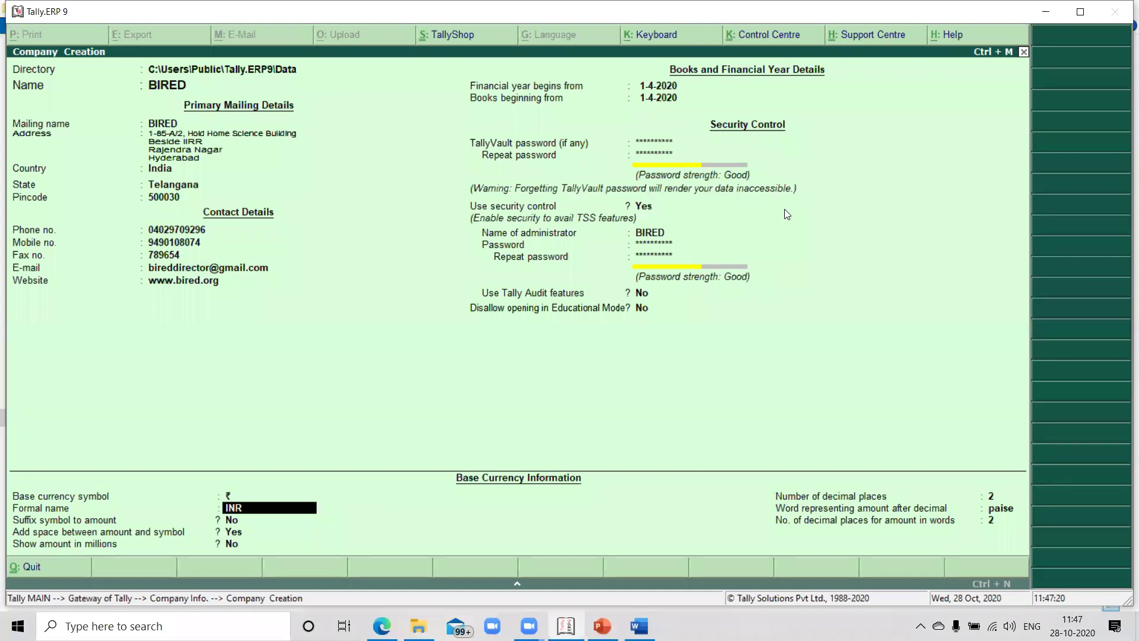
{"action": "key", "text": "Return"}
{"action": "key", "text": "Return"}
{"action": "key", "text": "Return"}
{"action": "key", "text": "Return"}
{"action": "key", "text": "Return"}
{"action": "key", "text": "Return"}
{"action": "key", "text": "Return"}
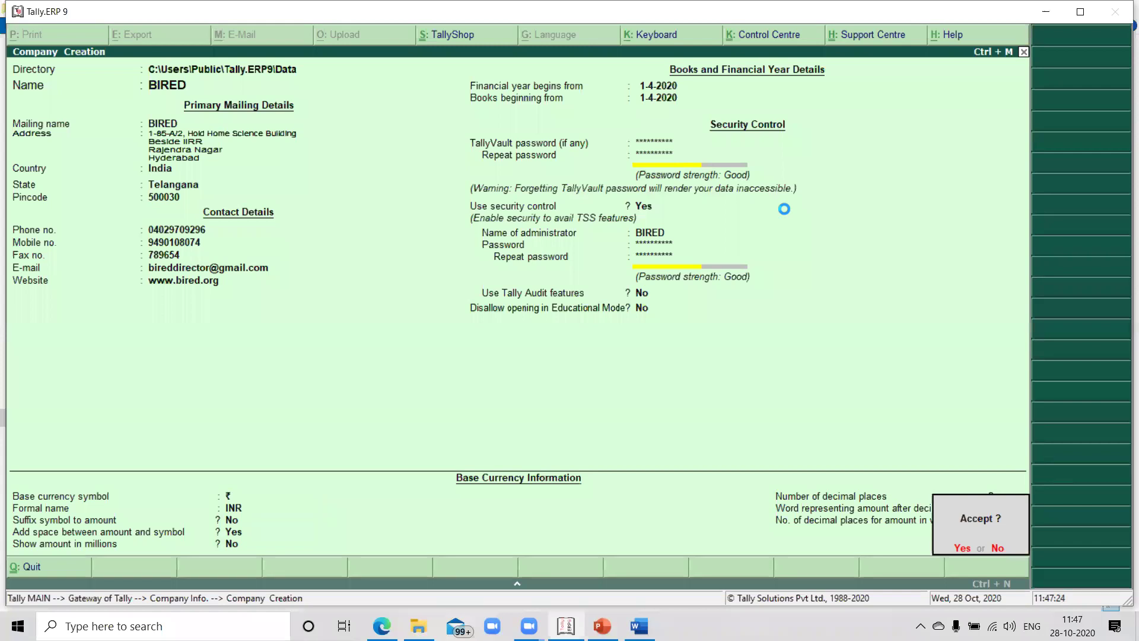
{"action": "key", "text": "y"}
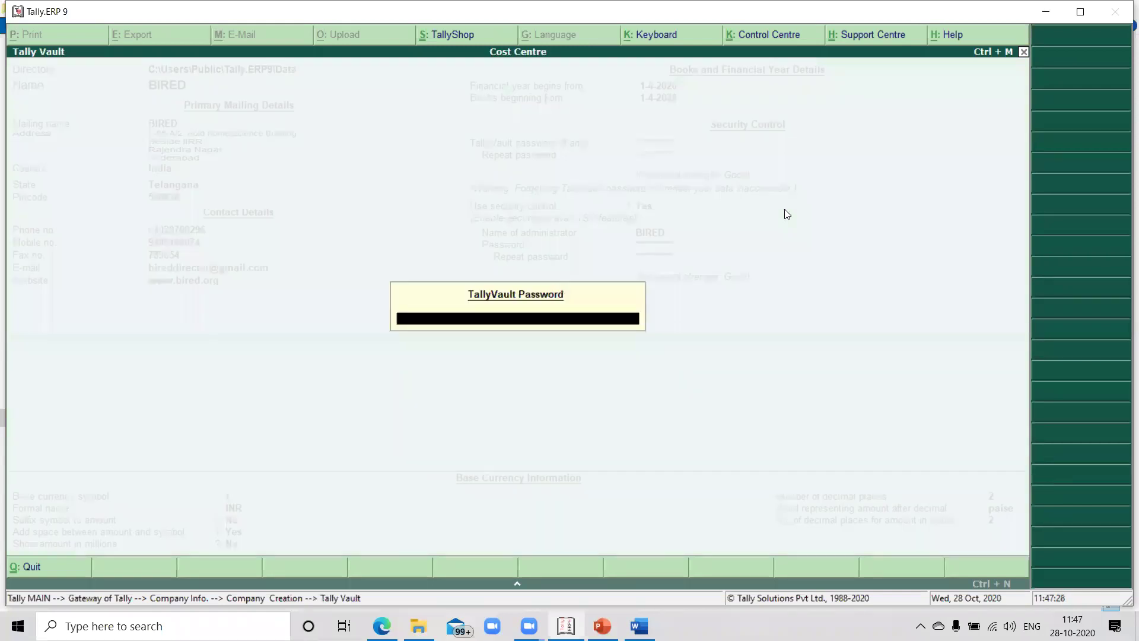
Unlock BIRED with its TallyVault password and log in using the administrator user name and password
{"action": "type", "text": "****"}
{"action": "key", "text": "Return"}
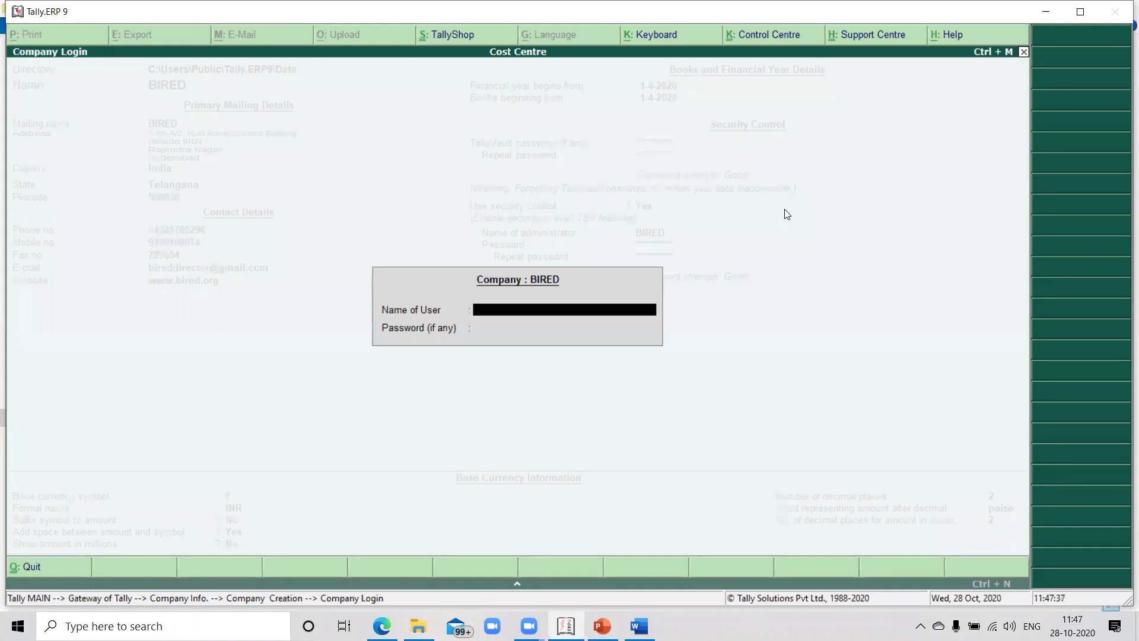
{"action": "type", "text": "bired"}
{"action": "key", "text": "Return"}
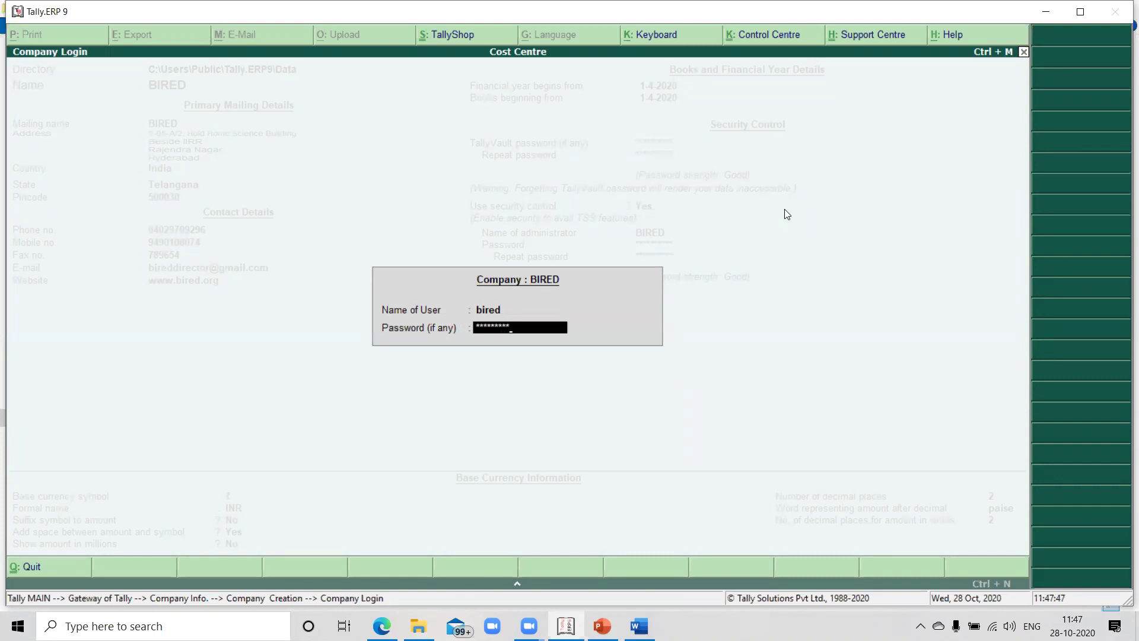
{"action": "key", "text": "Return"}
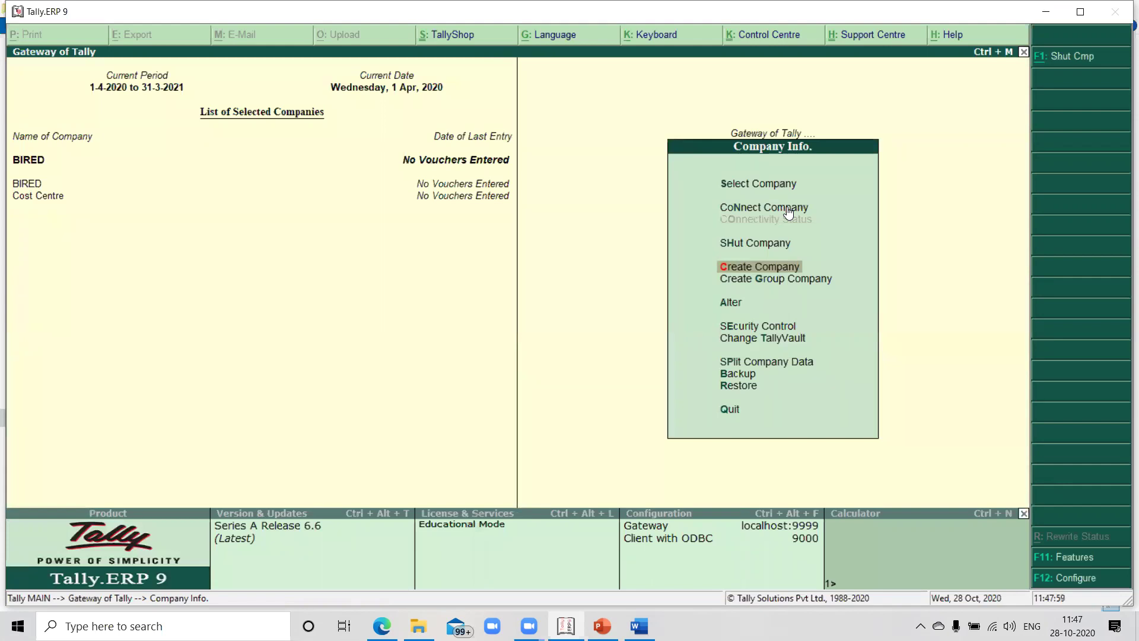
Open BIRED in Company Alteration, accept its details unchanged, and return to the Gateway of Tally
{"action": "key", "text": "a"}
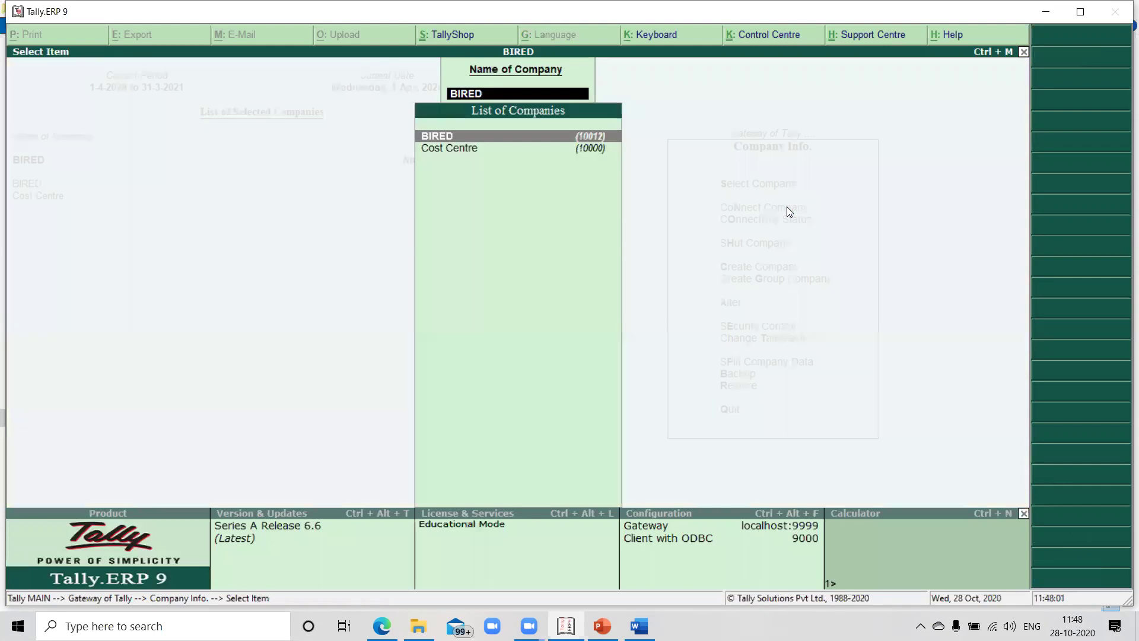
{"action": "key", "text": "Return"}
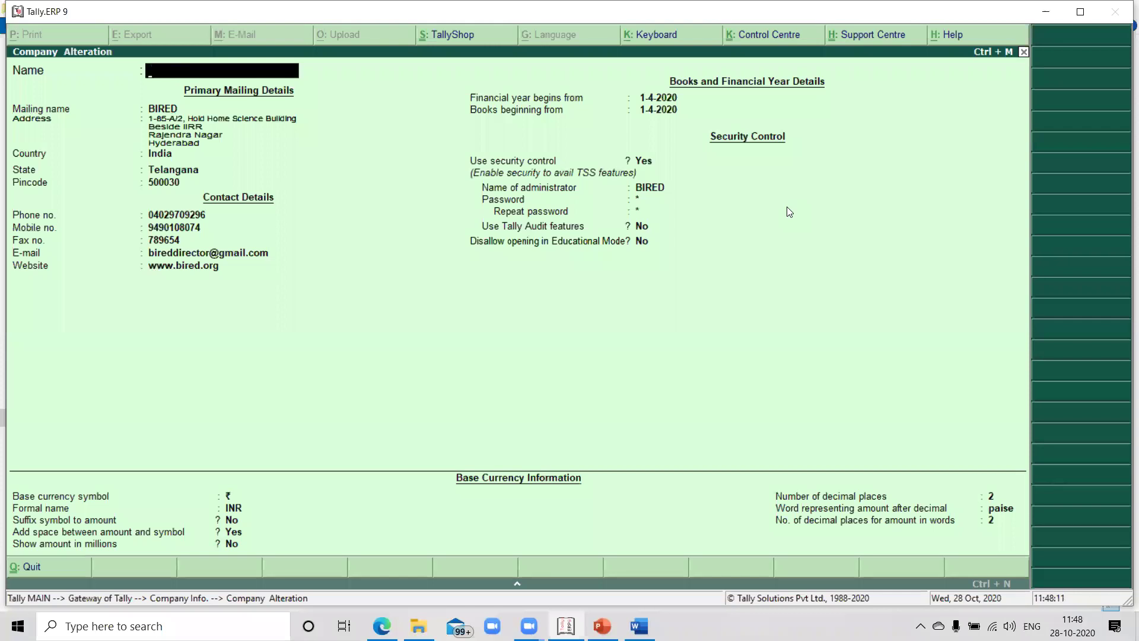
{"action": "key", "text": "ctrl+a"}
{"action": "key", "text": "Escape"}
{"action": "key", "text": "Escape"}
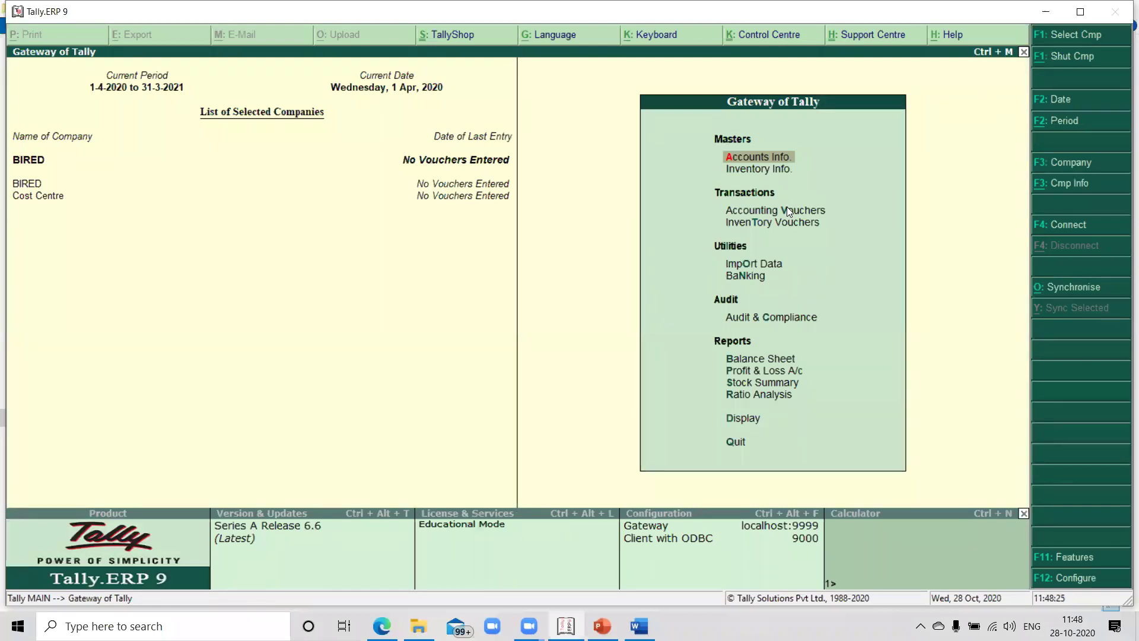
Keep BIRED as the current company, then choose Alter from the Company Info menu
{"action": "left_click", "coordinate": [30, 165]}
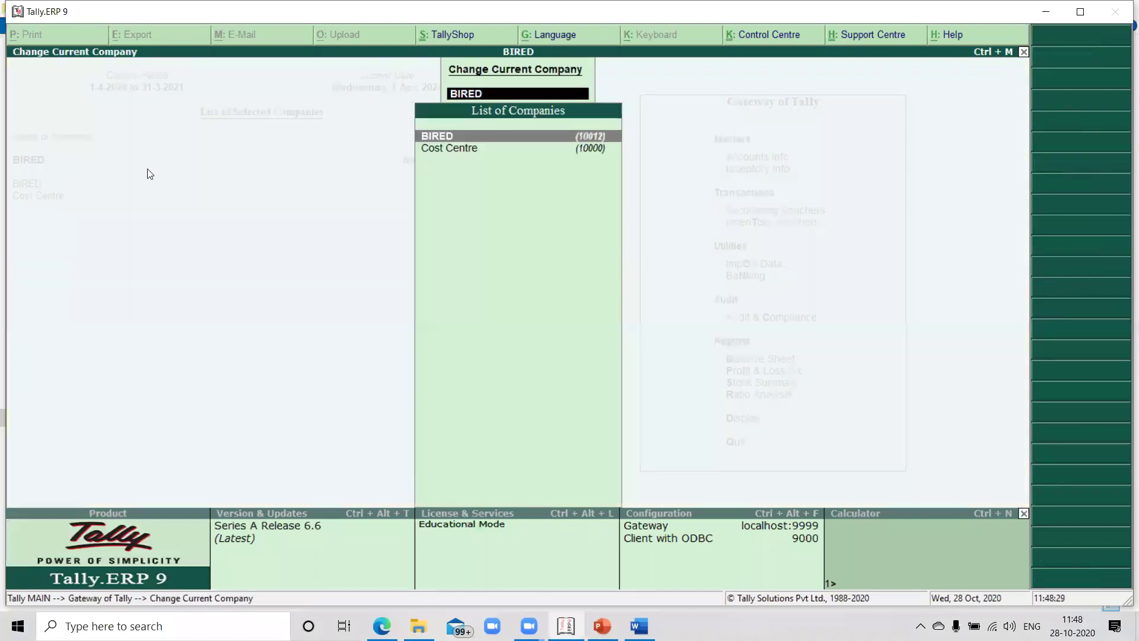
{"action": "key", "text": "Escape"}
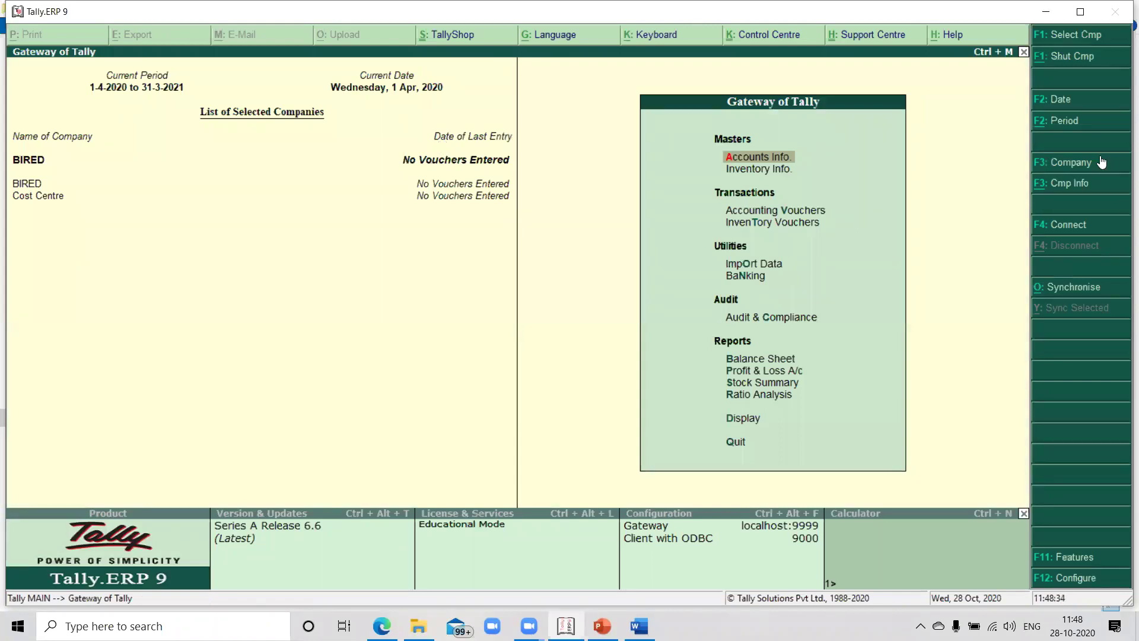
{"action": "left_click", "coordinate": [1074, 182]}
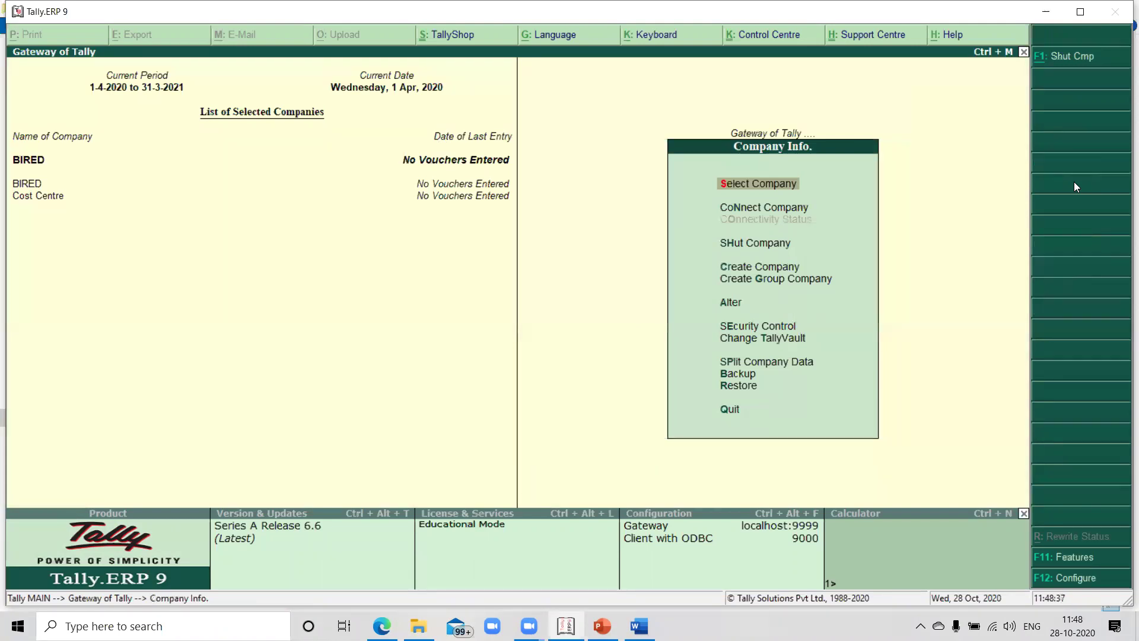
{"action": "key", "text": "Down"}
{"action": "key", "text": "Down"}
{"action": "key", "text": "Down"}
{"action": "key", "text": "Down"}
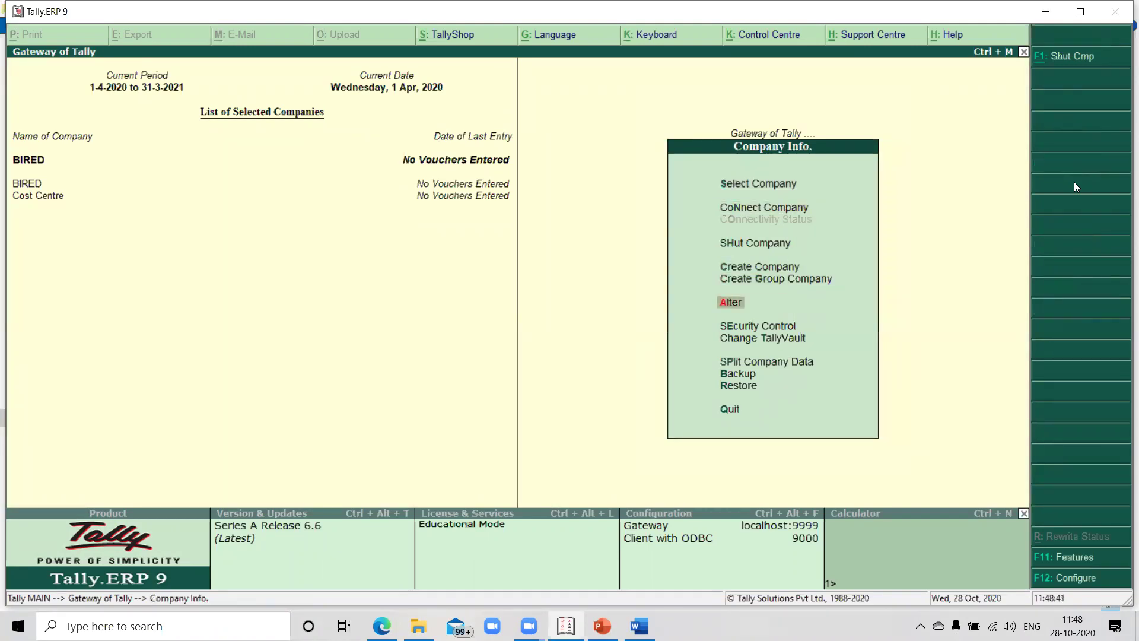
{"action": "key", "text": "Return"}
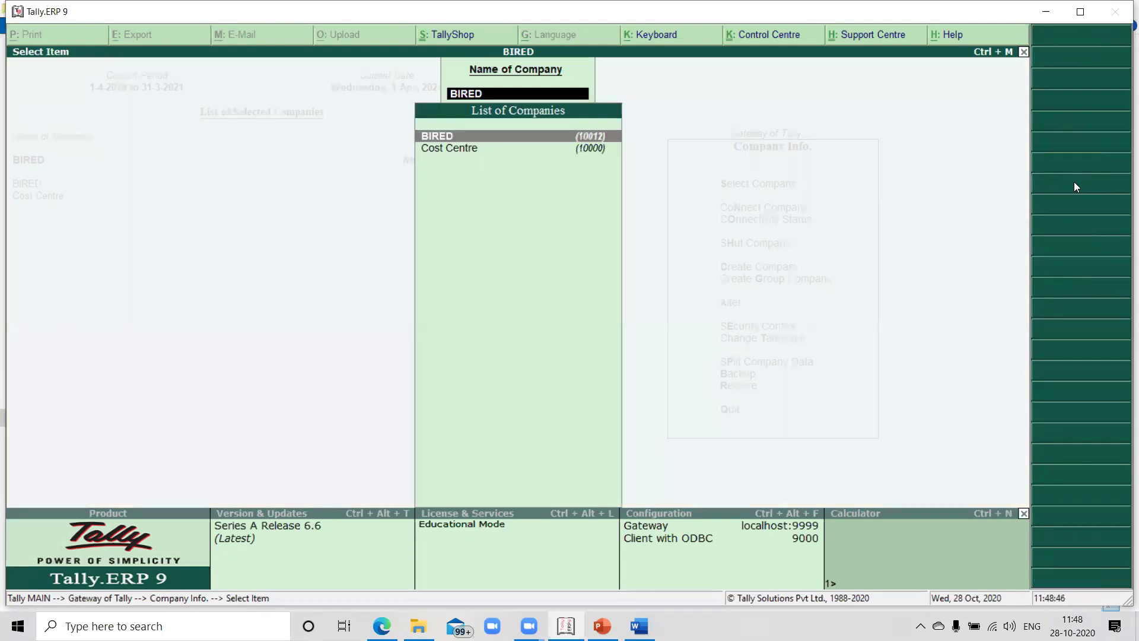
{"action": "key", "text": "Return"}
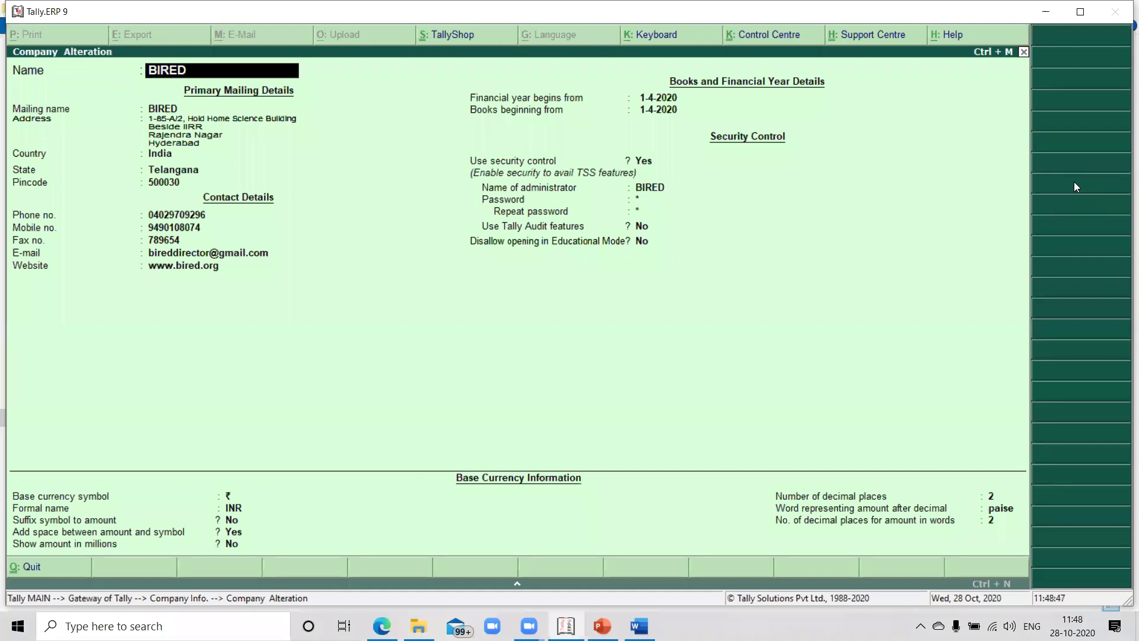
{"action": "key", "text": "Return"}
{"action": "key", "text": "Return"}
{"action": "key", "text": "Return"}
{"action": "key", "text": "Return"}
{"action": "key", "text": "Return"}
{"action": "key", "text": "Return"}
{"action": "key", "text": "Return"}
{"action": "key", "text": "Return"}
{"action": "key", "text": "Return"}
{"action": "key", "text": "Return"}
{"action": "key", "text": "Return"}
{"action": "key", "text": "Return"}
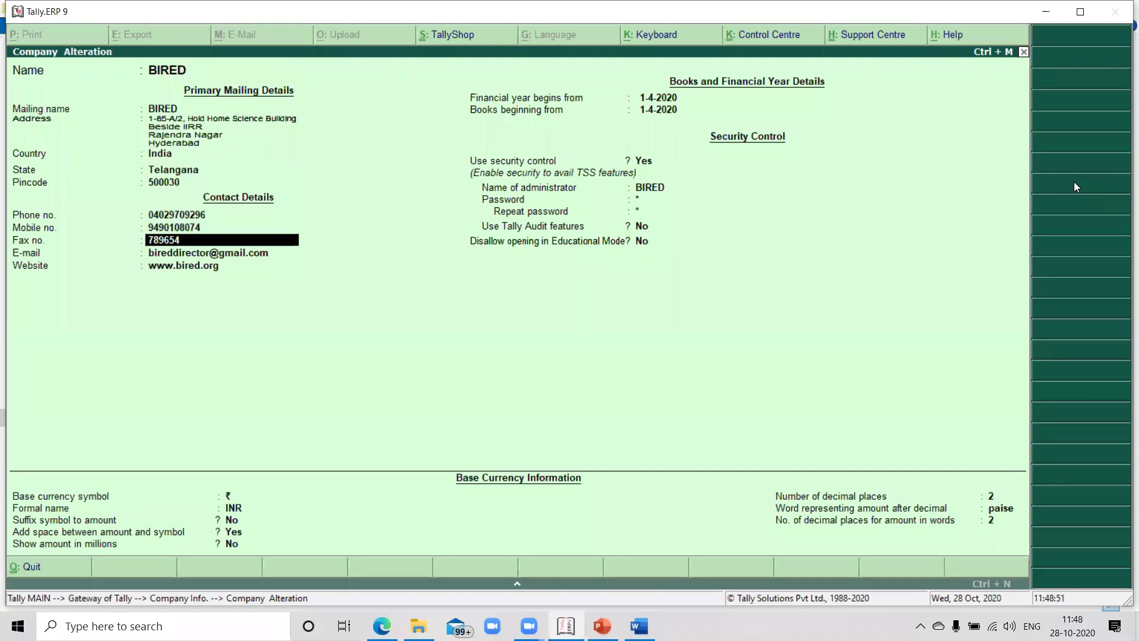
{"action": "key", "text": "Up"}
{"action": "key", "text": "Up"}
{"action": "key", "text": "Up"}
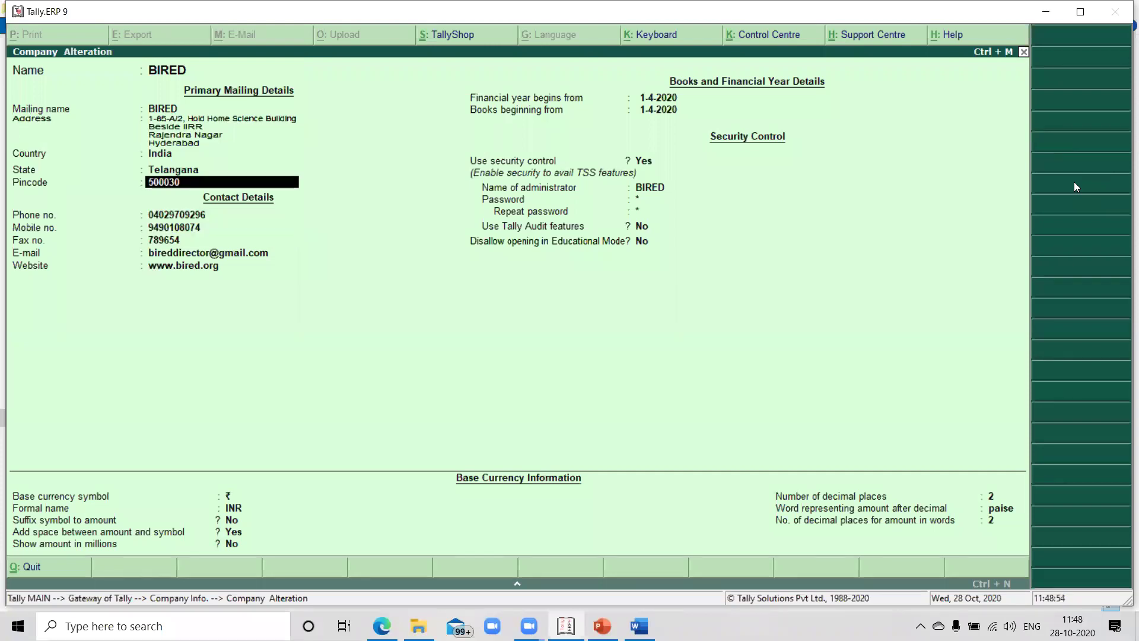
{"action": "key", "text": "Up"}
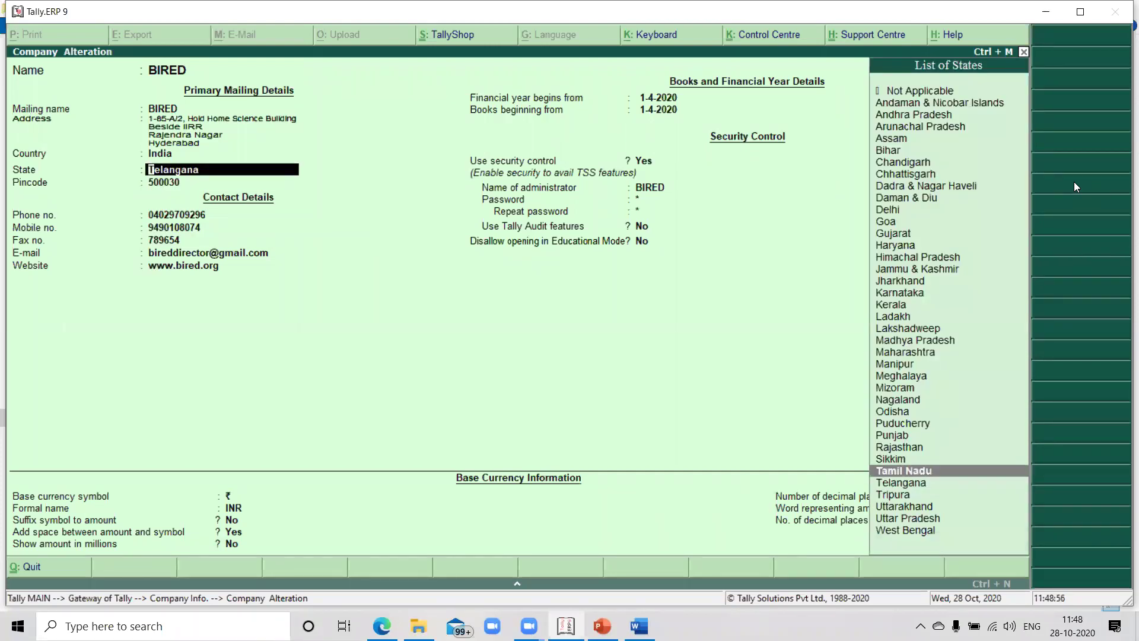
{"action": "key", "text": "Up"}
{"action": "key", "text": "Up"}
{"action": "key", "text": "Up"}
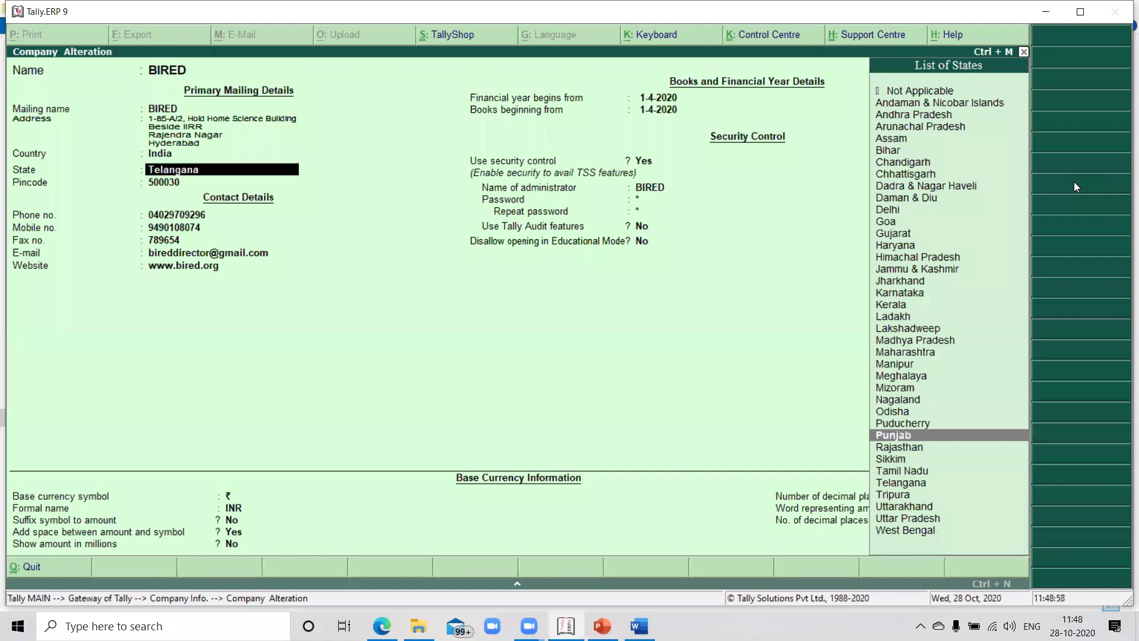
{"action": "key", "text": "Down"}
{"action": "key", "text": "Down"}
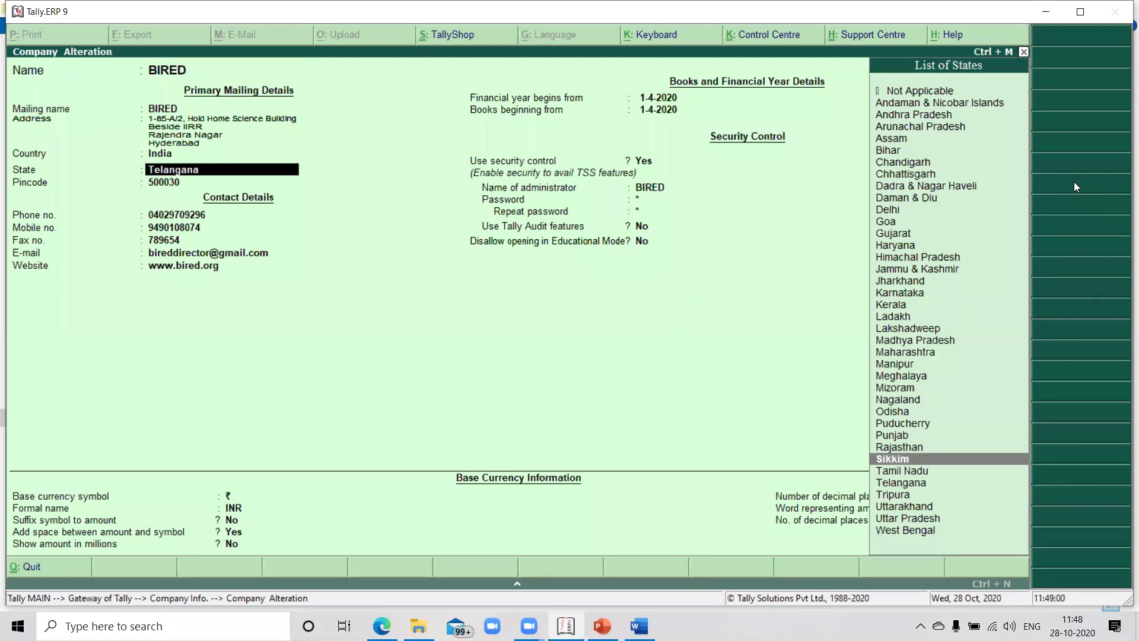
{"action": "key", "text": "Down"}
{"action": "key", "text": "Down"}
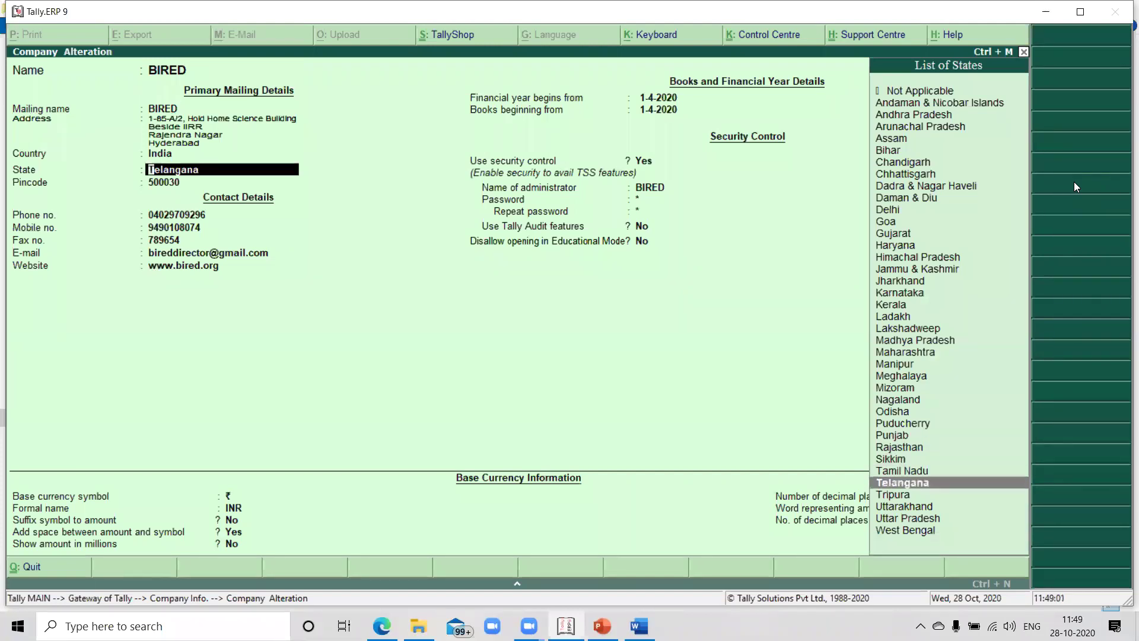
{"action": "key", "text": "Return"}
{"action": "key", "text": "Return"}
{"action": "key", "text": "Return"}
{"action": "key", "text": "Return"}
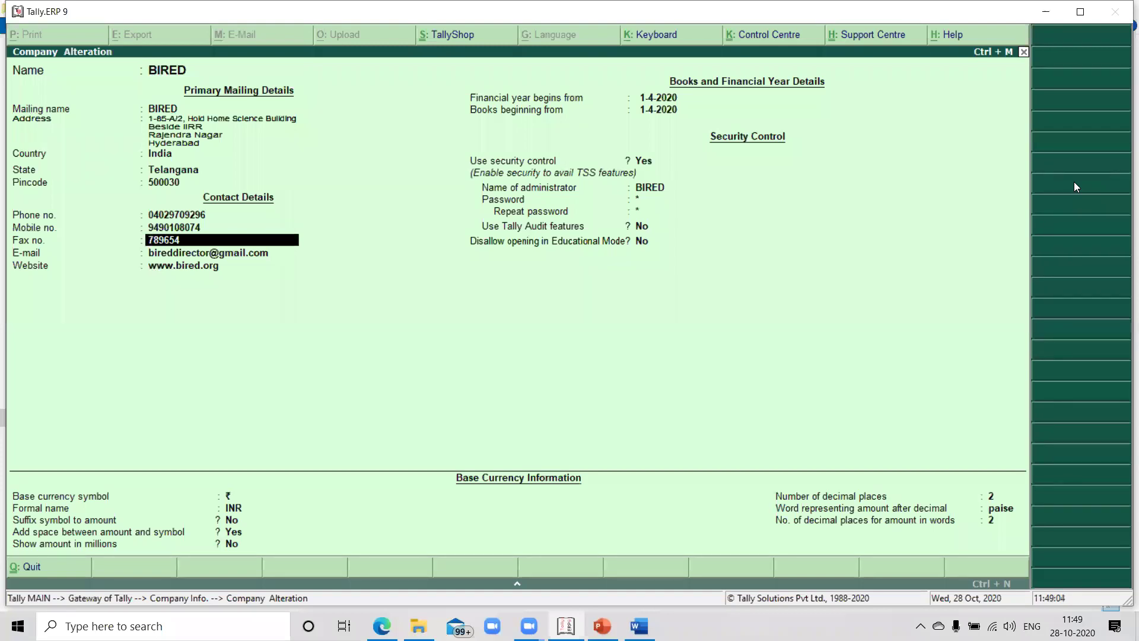
{"action": "key", "text": "ctrl+a"}
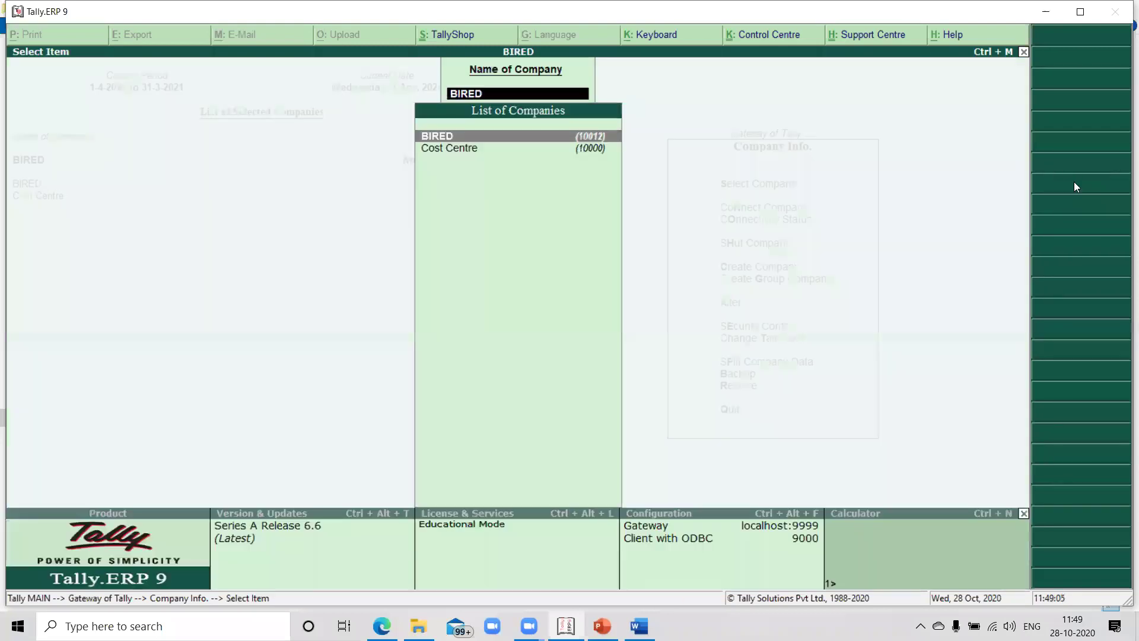
Close the Select Item company list to get back to the Gateway of Tally
{"action": "key", "text": "Escape"}
{"action": "key", "text": "Escape"}
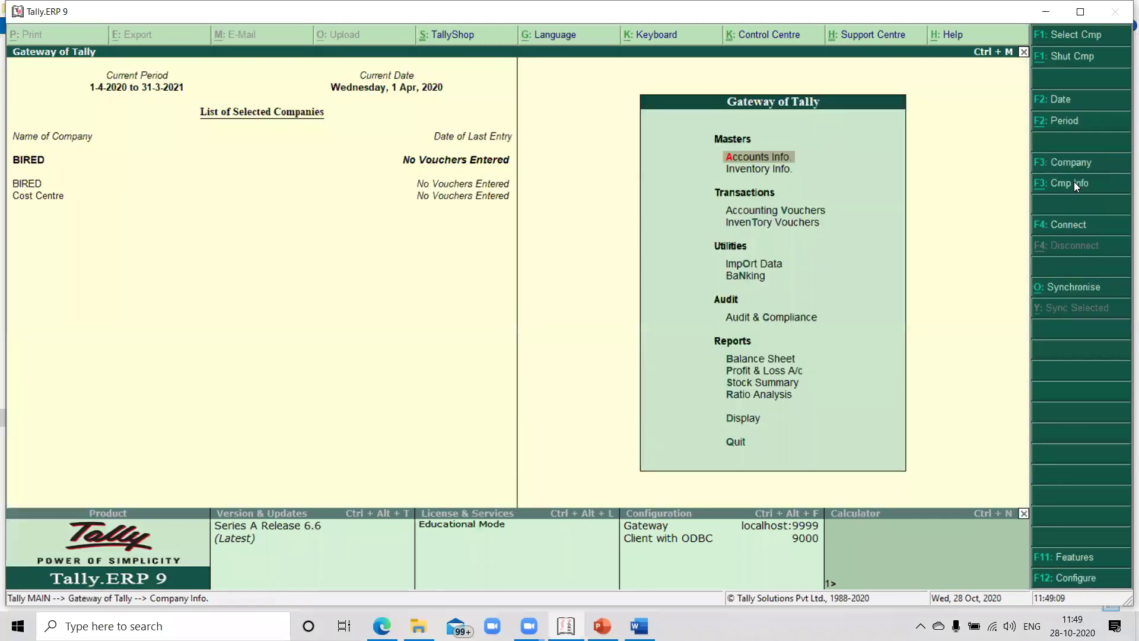